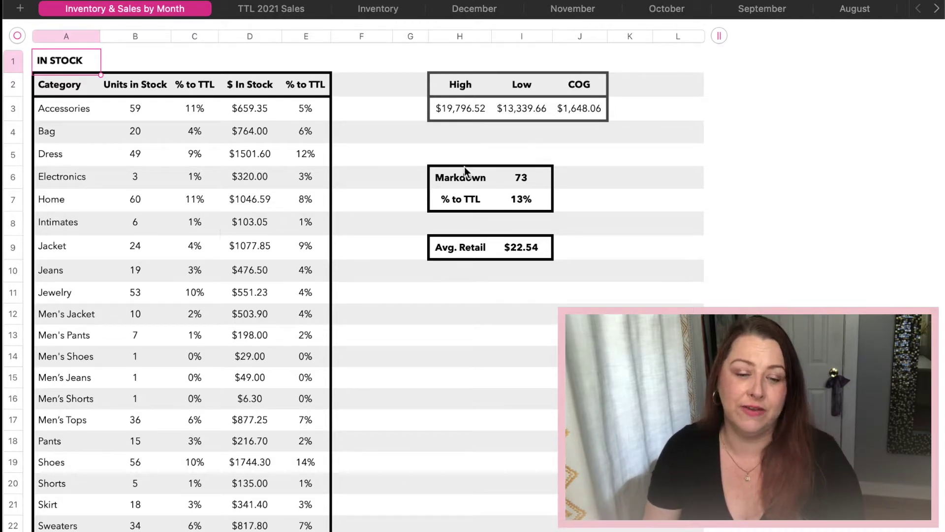
Step: Review the in-stock summary and the monthly sales tables from December down to June on the Inventory & Sales by Month sheet
{"action": "scroll", "coordinate": [481, 298], "scroll_direction": "down", "scroll_amount": 20}
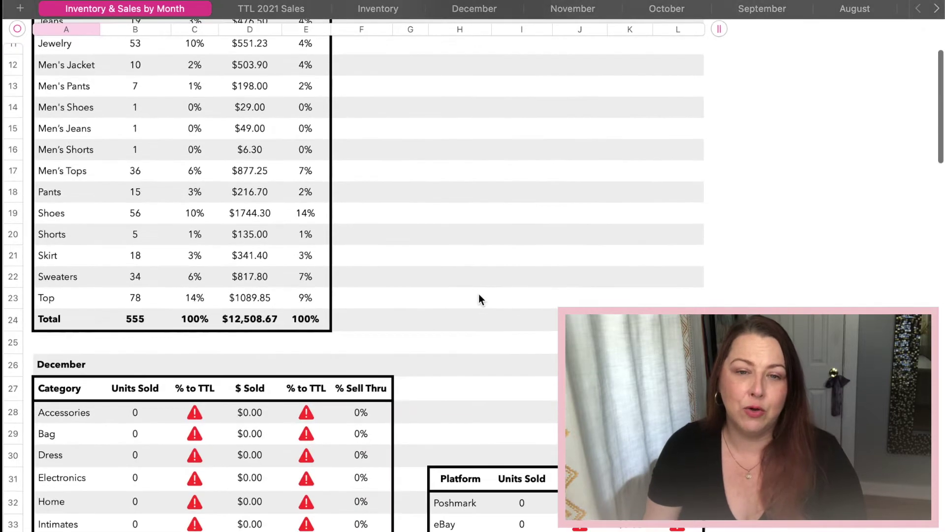
{"action": "scroll", "coordinate": [480, 297], "scroll_direction": "down", "scroll_amount": 15}
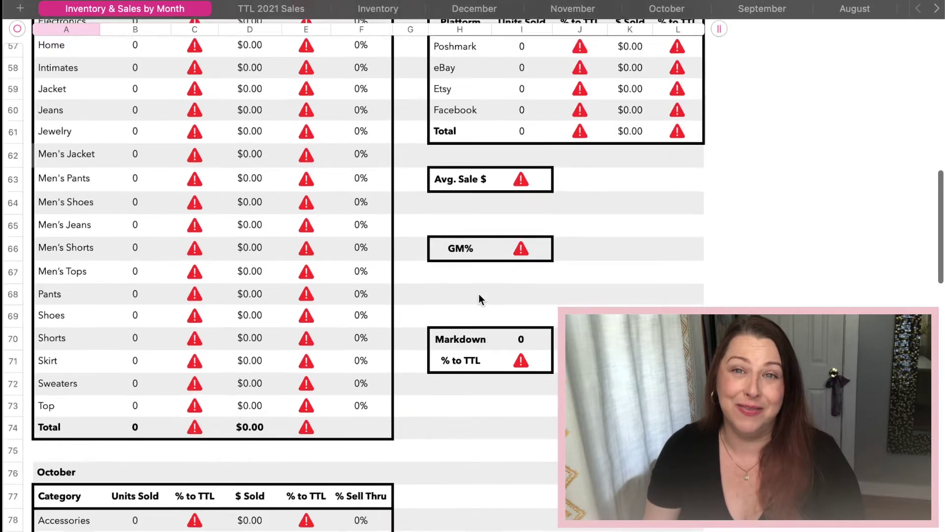
{"action": "scroll", "coordinate": [479, 299], "scroll_direction": "down", "scroll_amount": 2}
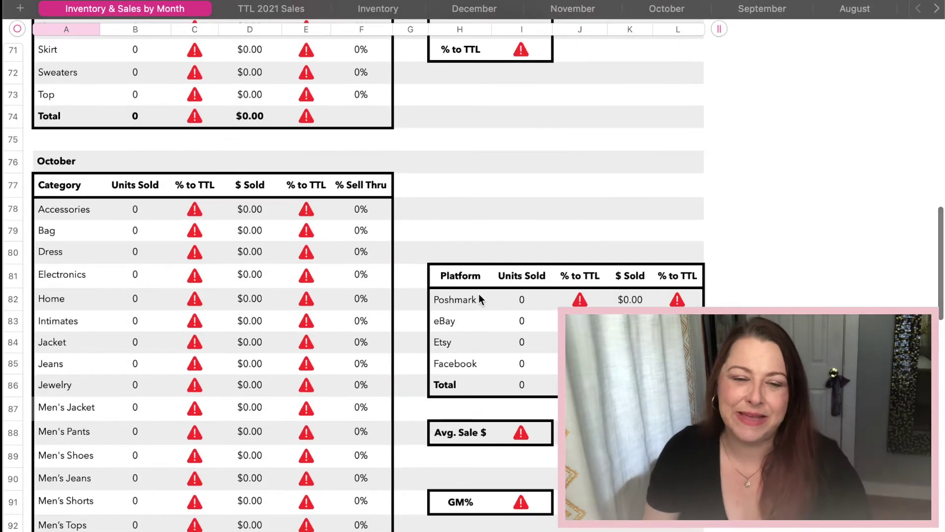
{"action": "scroll", "coordinate": [478, 299], "scroll_direction": "down", "scroll_amount": 10}
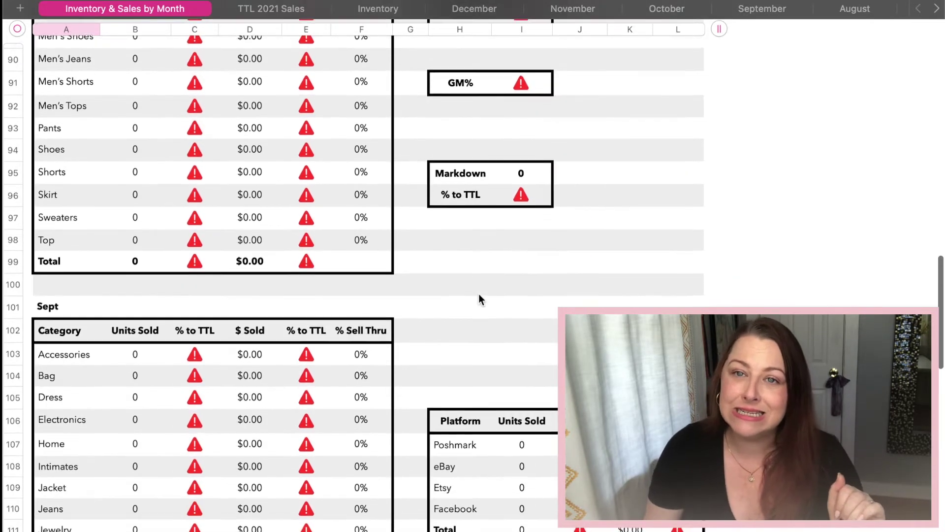
{"action": "scroll", "coordinate": [480, 298], "scroll_direction": "down", "scroll_amount": 1}
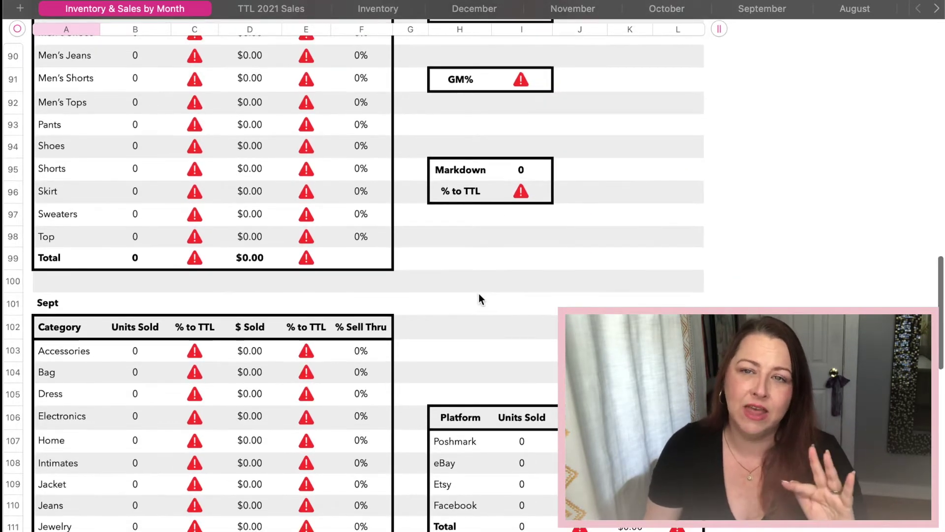
{"action": "scroll", "coordinate": [479, 298], "scroll_direction": "down", "scroll_amount": 9}
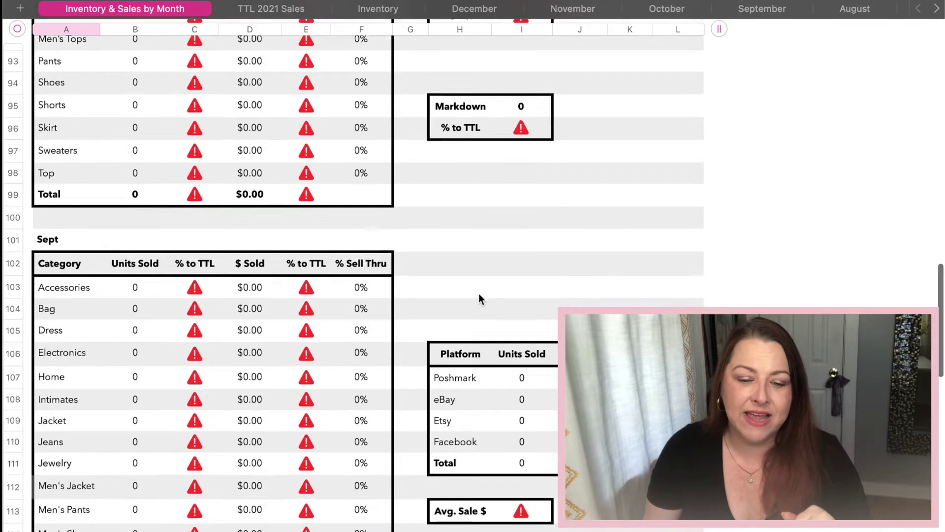
{"action": "scroll", "coordinate": [480, 298], "scroll_direction": "down", "scroll_amount": 20}
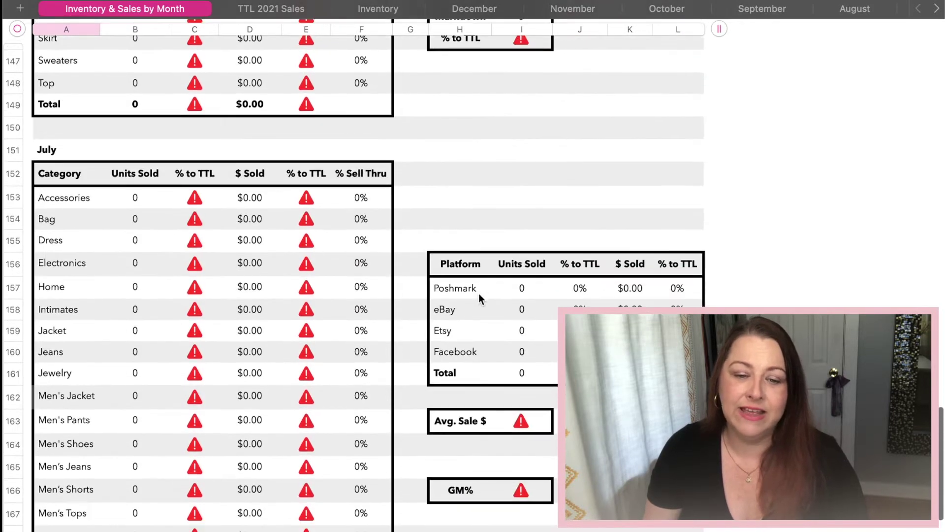
{"action": "scroll", "coordinate": [480, 299], "scroll_direction": "down", "scroll_amount": 2}
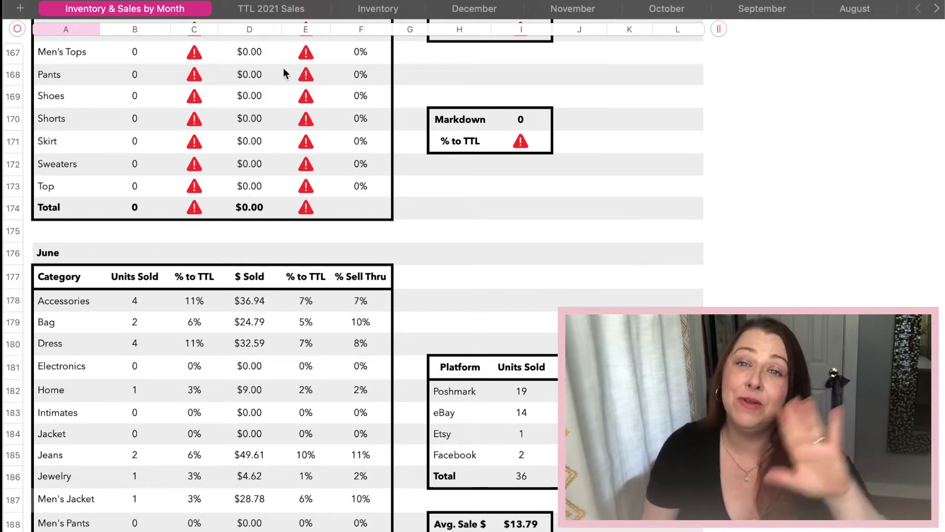
Step: Compare the yearly totals on the TTL 2021 Sales sheet with the June and May tables on the Inventory & Sales by Month sheet
{"action": "left_click", "coordinate": [271, 8]}
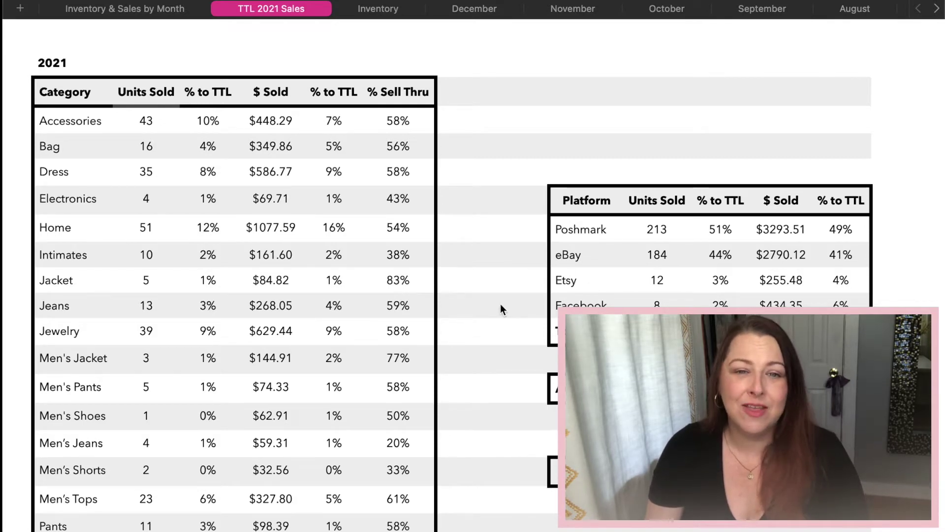
{"action": "left_click", "coordinate": [154, 11]}
{"action": "scroll", "coordinate": [302, 243], "scroll_direction": "down", "scroll_amount": 10}
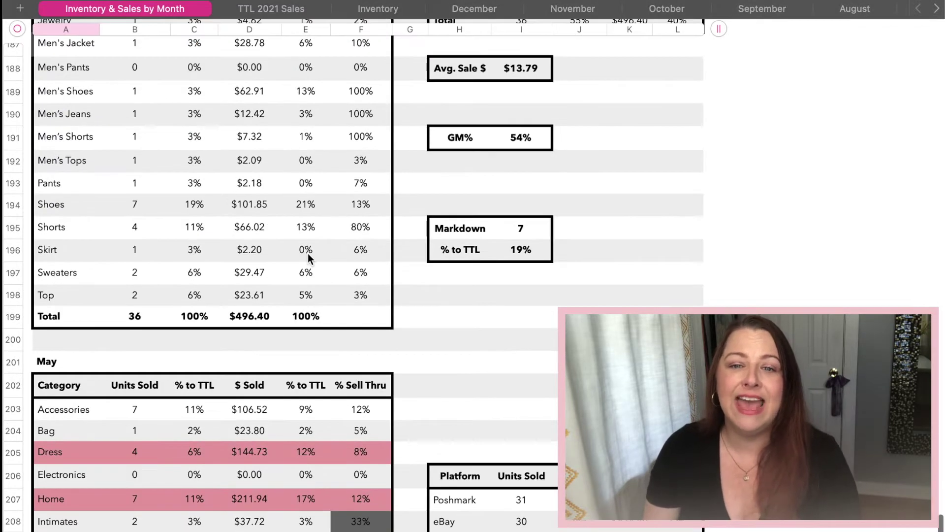
{"action": "scroll", "coordinate": [308, 253], "scroll_direction": "up", "scroll_amount": 7}
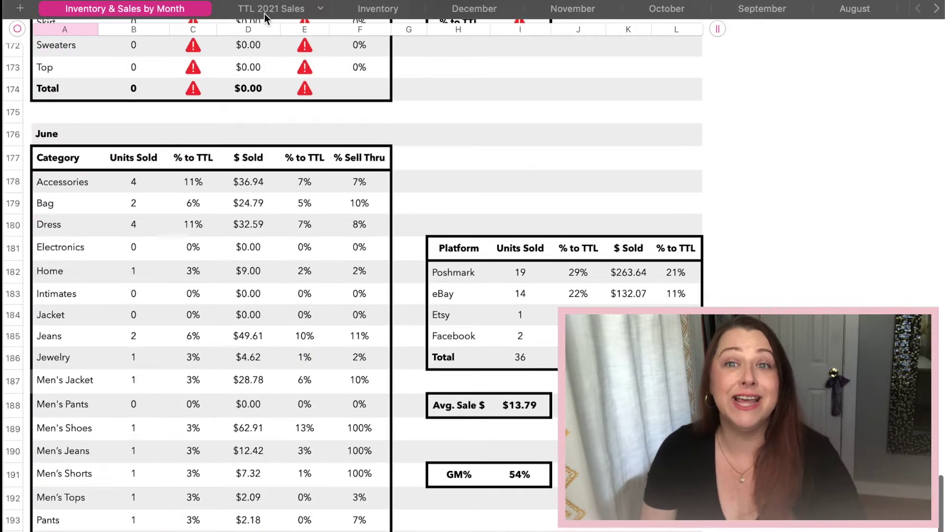
{"action": "left_click", "coordinate": [265, 10]}
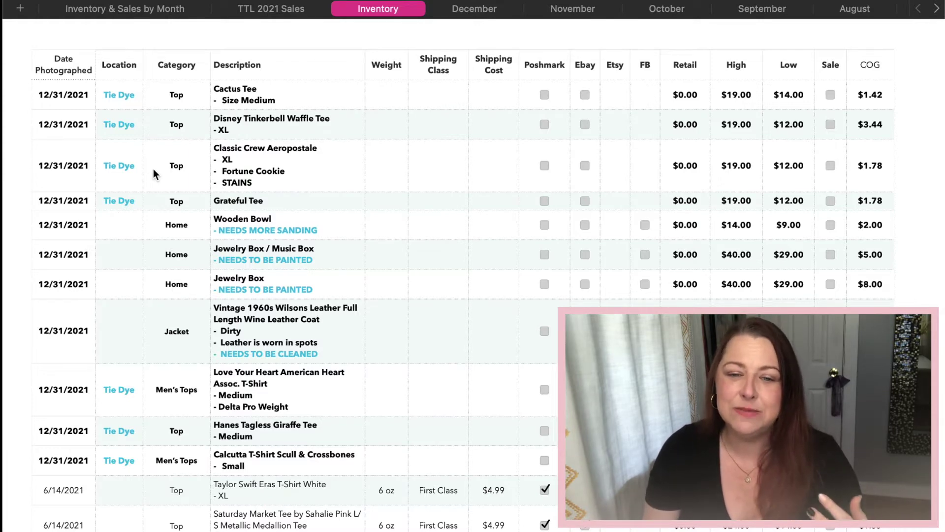
Step: Look through the item records on the Inventory sheet, from the first entries down to the items photographed in spring 2020
{"action": "scroll", "coordinate": [153, 168], "scroll_direction": "down", "scroll_amount": 15}
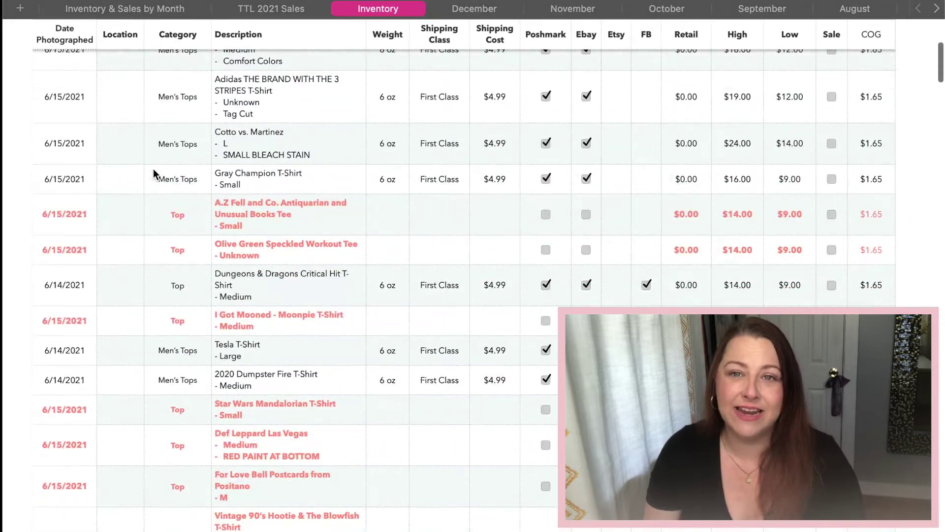
{"action": "scroll", "coordinate": [153, 172], "scroll_direction": "down", "scroll_amount": 10}
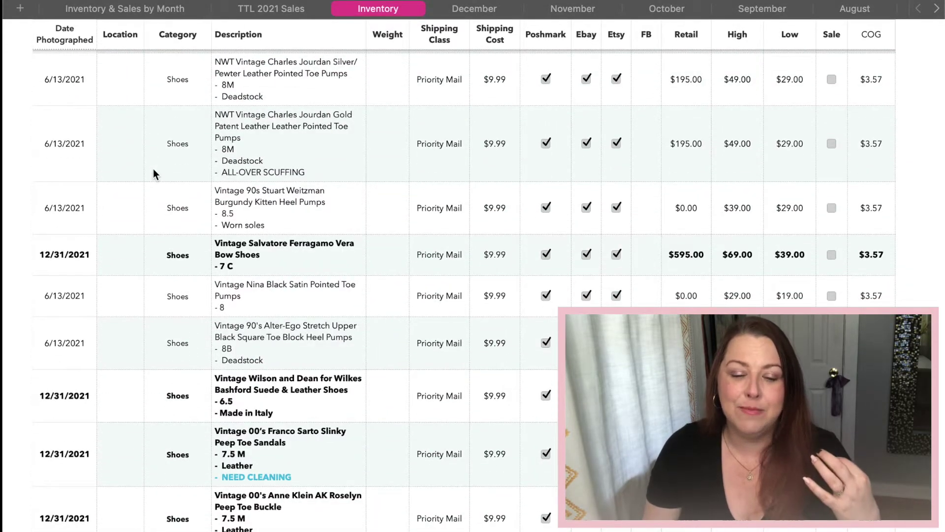
{"action": "scroll", "coordinate": [153, 169], "scroll_direction": "down", "scroll_amount": 10}
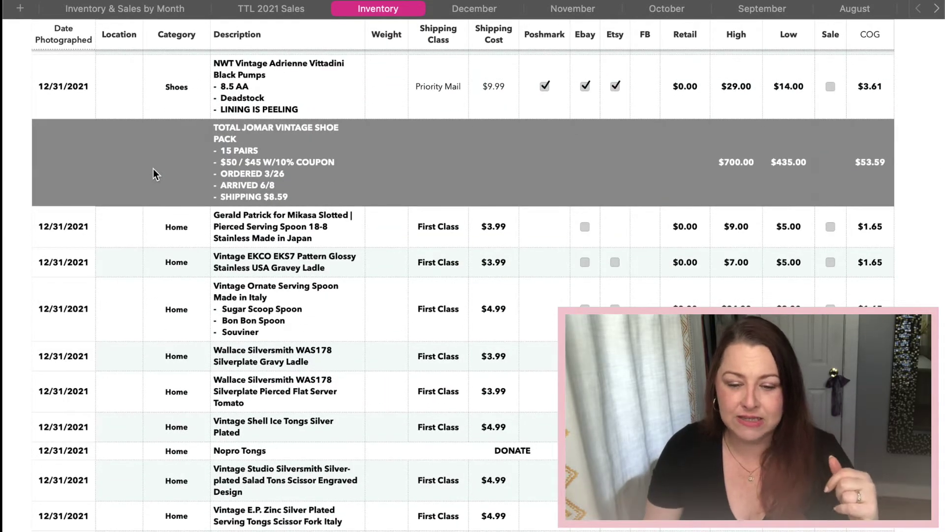
{"action": "scroll", "coordinate": [153, 172], "scroll_direction": "down", "scroll_amount": 15}
{"action": "scroll", "coordinate": [153, 172], "scroll_direction": "down", "scroll_amount": 20}
{"action": "scroll", "coordinate": [153, 170], "scroll_direction": "down", "scroll_amount": 20}
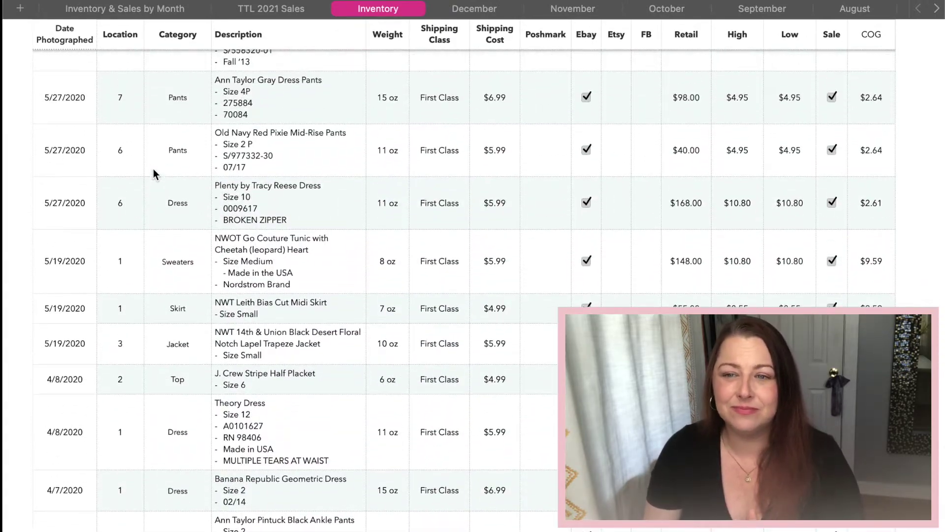
Step: View the monthly sold-item sheets for December, June and January
{"action": "left_click", "coordinate": [454, 15]}
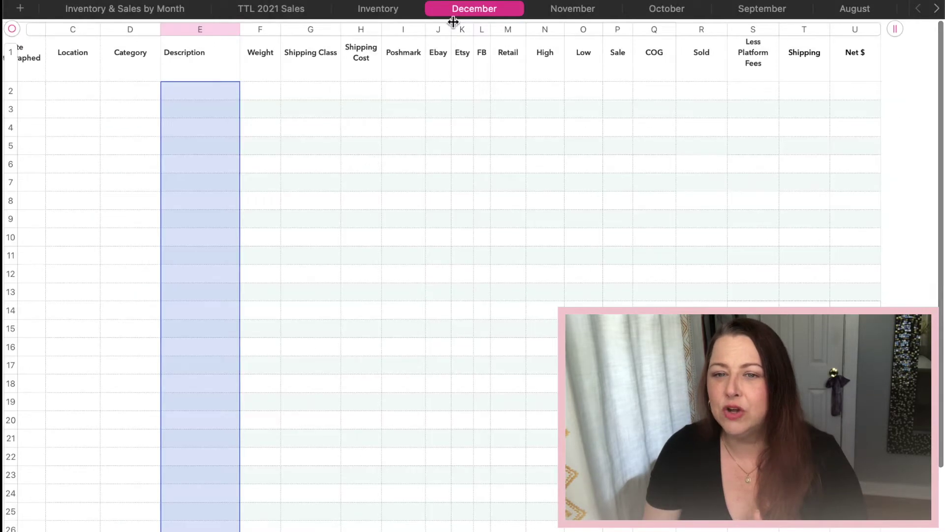
{"action": "left_click", "coordinate": [936, 10]}
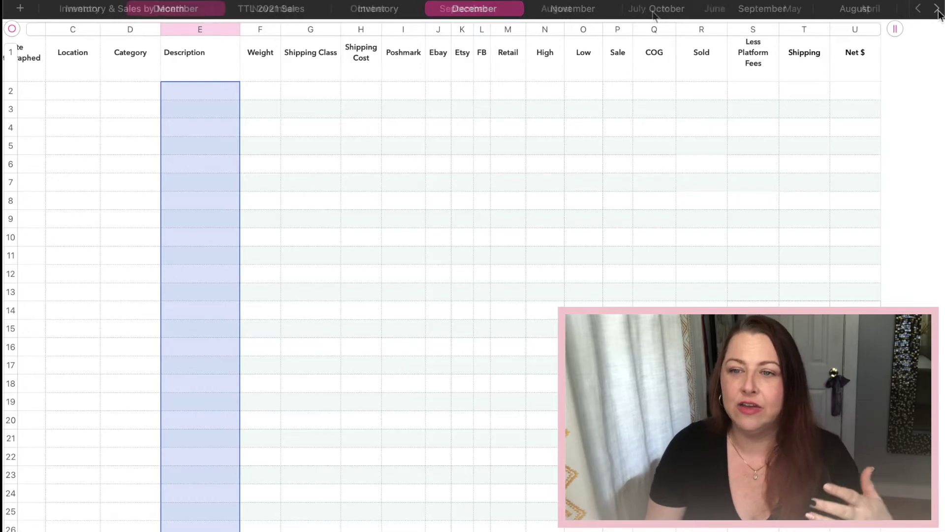
{"action": "left_click", "coordinate": [719, 10]}
{"action": "scroll", "coordinate": [760, 69], "scroll_direction": "up", "scroll_amount": 5}
{"action": "scroll", "coordinate": [760, 86], "scroll_direction": "up", "scroll_amount": 10}
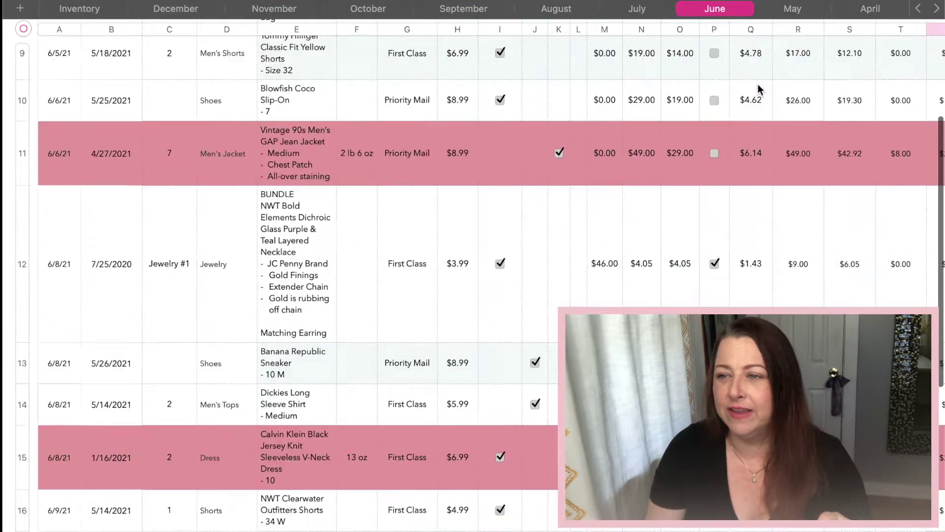
{"action": "left_click", "coordinate": [936, 9]}
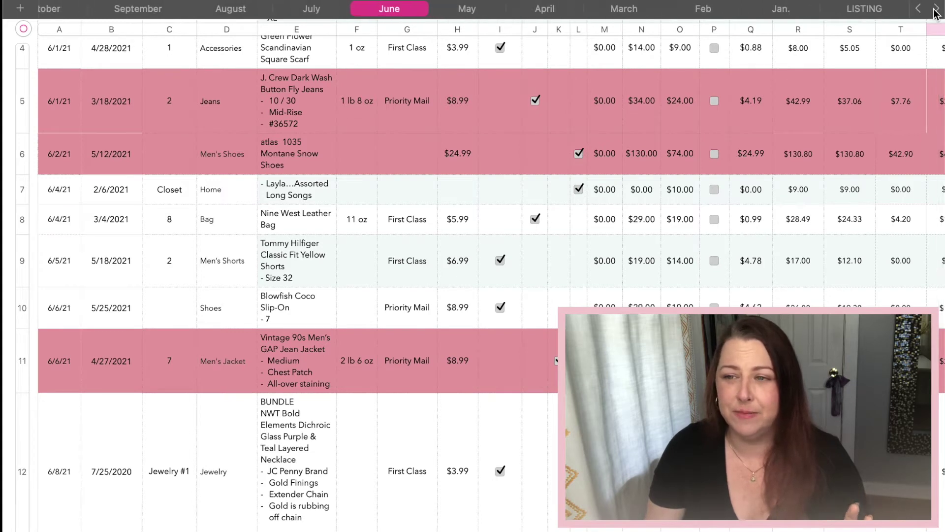
{"action": "left_click", "coordinate": [787, 11]}
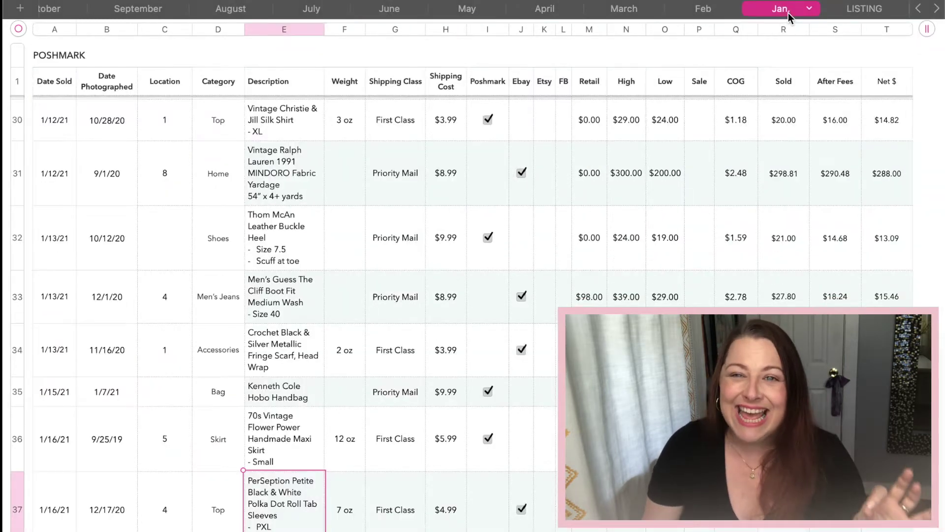
Step: Examine the daily listing log on the LISTING sheet and the category list on the DropDown sheet
{"action": "left_click", "coordinate": [870, 10]}
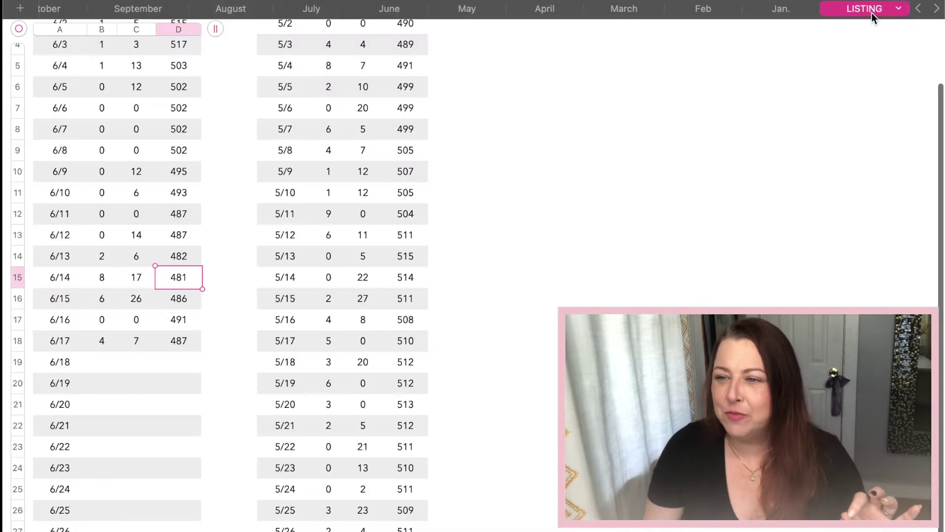
{"action": "left_click", "coordinate": [937, 10]}
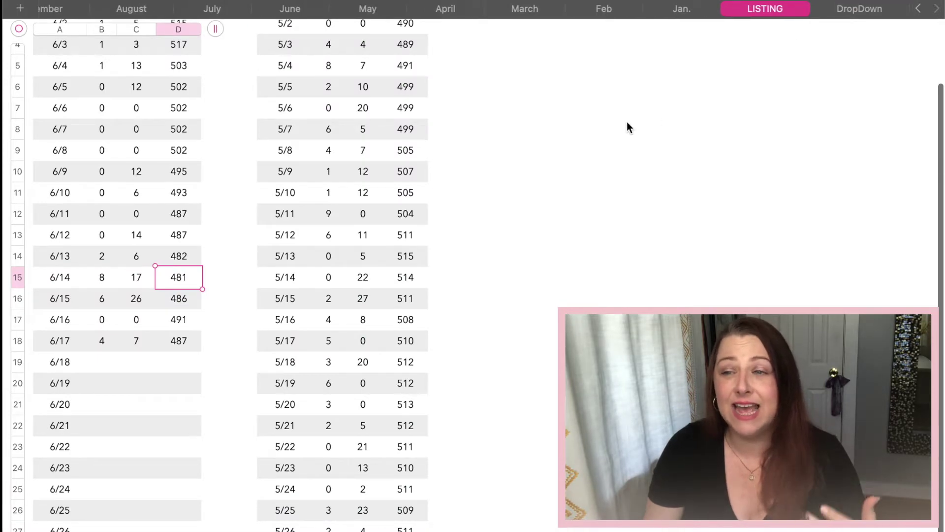
{"action": "scroll", "coordinate": [628, 127], "scroll_direction": "up", "scroll_amount": 4}
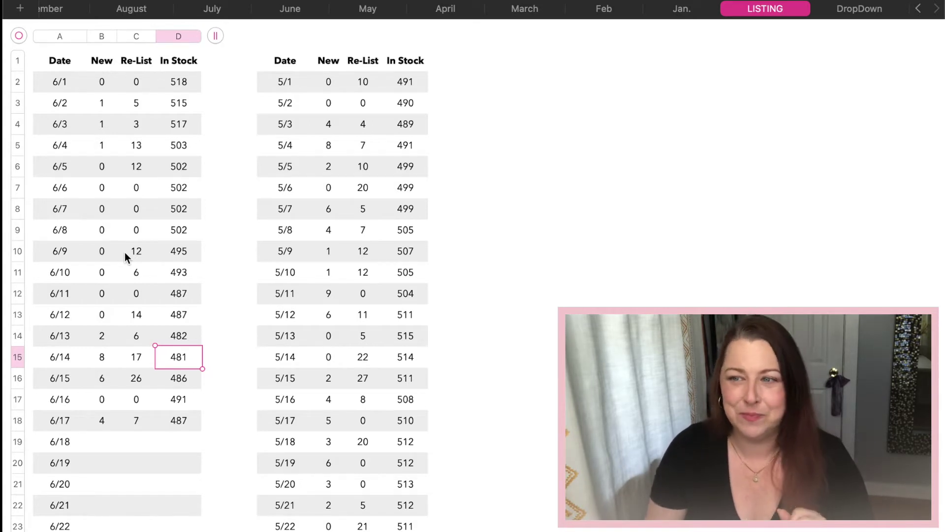
{"action": "left_click", "coordinate": [851, 7]}
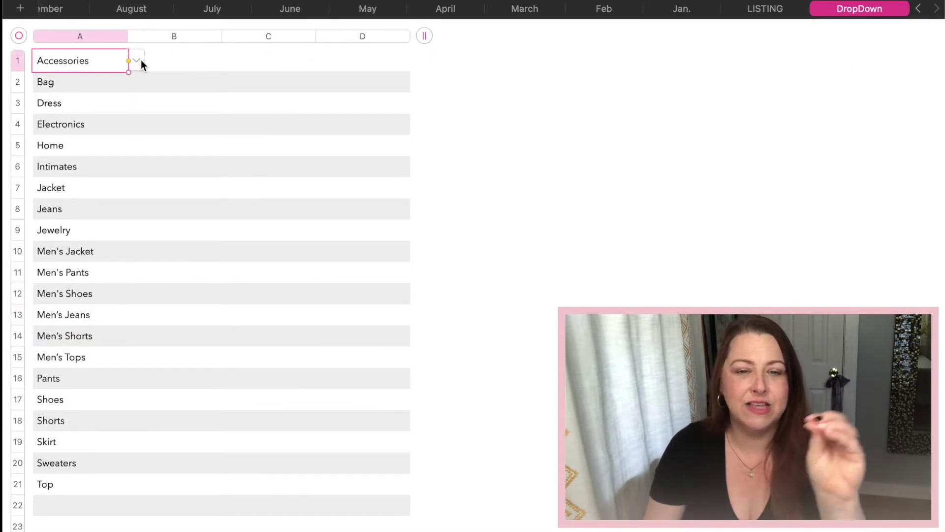
{"action": "left_click", "coordinate": [140, 60]}
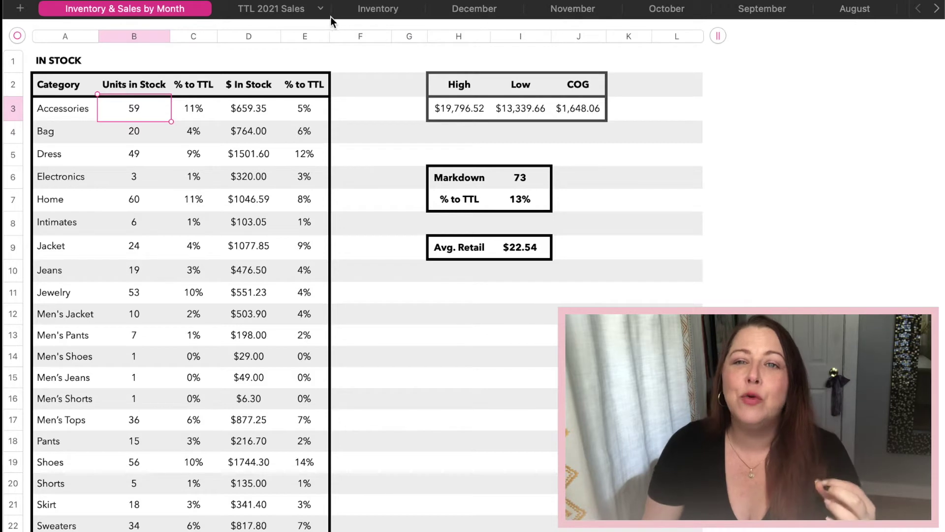
Step: Compare the item records on the Inventory sheet with the stock summary on the Inventory & Sales by Month sheet
{"action": "left_click", "coordinate": [379, 11]}
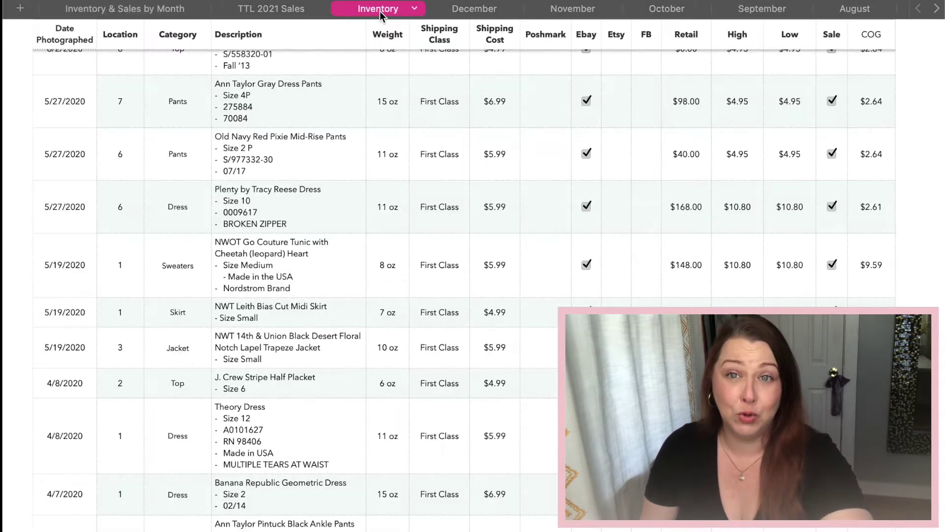
{"action": "left_click", "coordinate": [140, 9]}
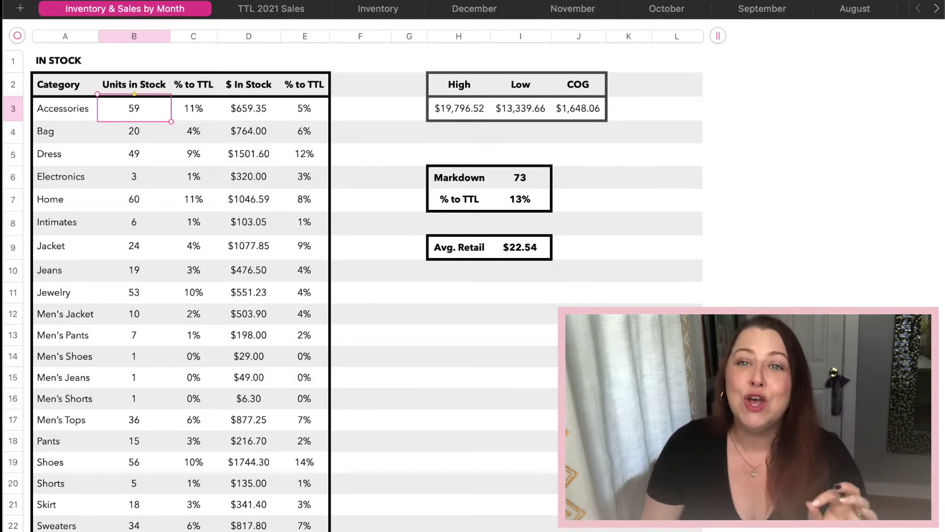
{"action": "left_click", "coordinate": [373, 10]}
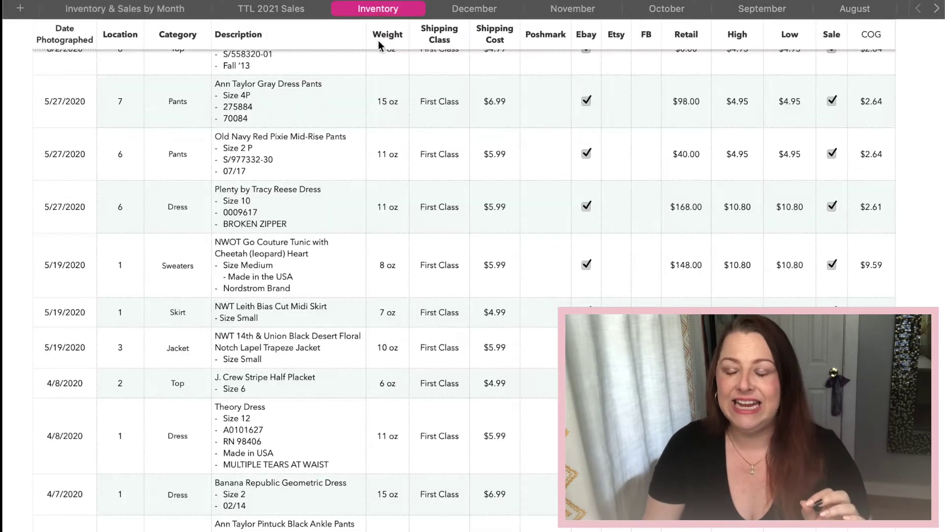
Step: Examine the column headings, locations and highlighted item notes in the first rows of the Inventory sheet
{"action": "scroll", "coordinate": [460, 204], "scroll_direction": "up", "scroll_amount": 10}
{"action": "scroll", "coordinate": [460, 204], "scroll_direction": "up", "scroll_amount": 15}
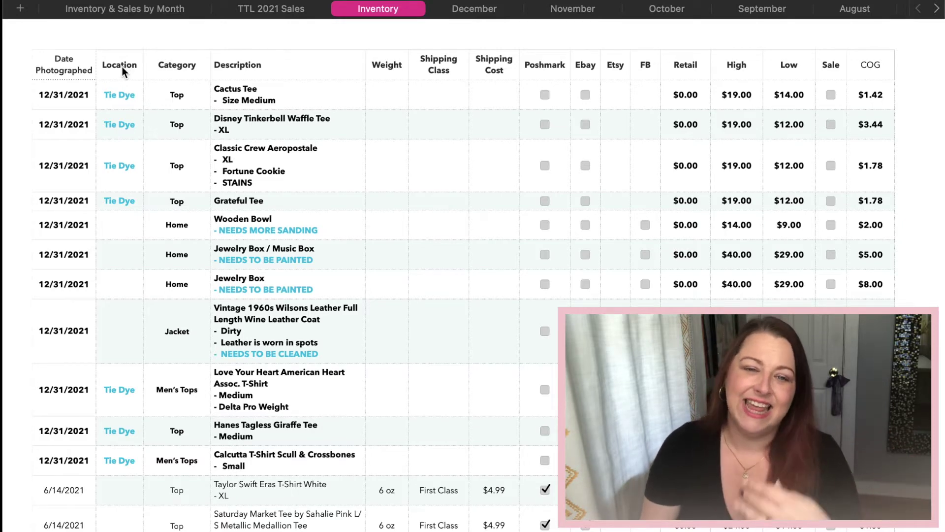
{"action": "scroll", "coordinate": [129, 131], "scroll_direction": "down", "scroll_amount": 2}
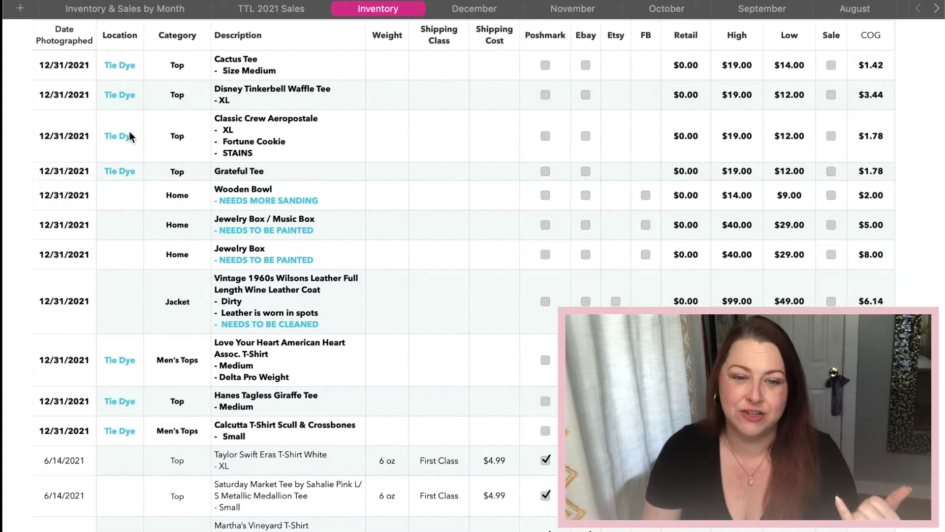
{"action": "scroll", "coordinate": [125, 140], "scroll_direction": "down", "scroll_amount": 3}
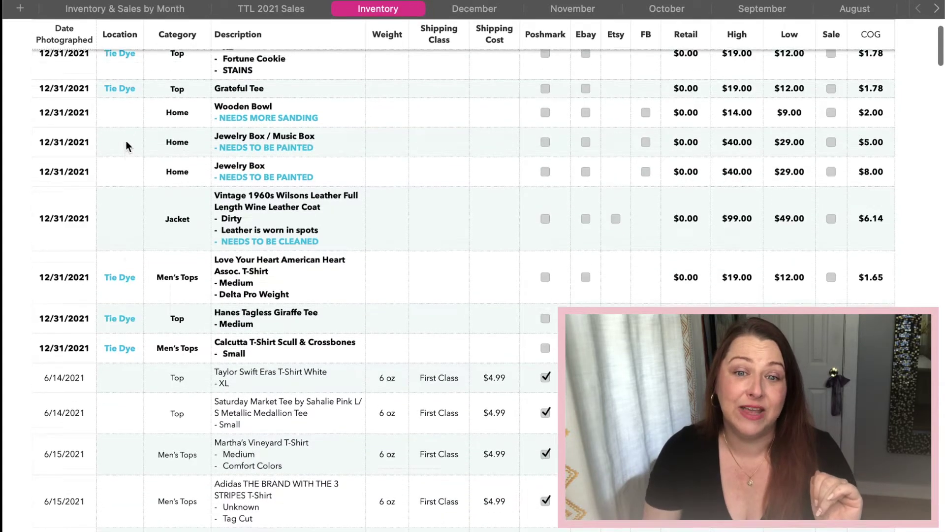
{"action": "scroll", "coordinate": [126, 140], "scroll_direction": "up", "scroll_amount": 5}
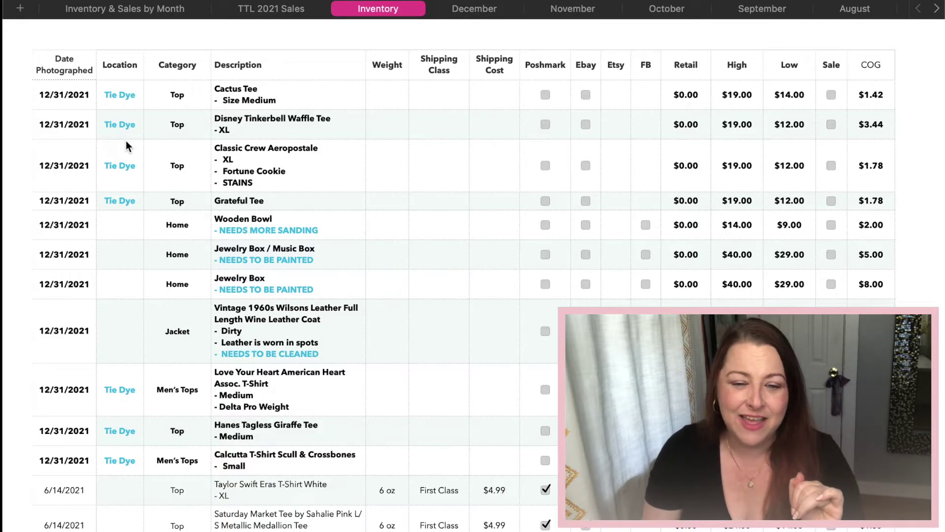
{"action": "scroll", "coordinate": [126, 140], "scroll_direction": "down", "scroll_amount": 6}
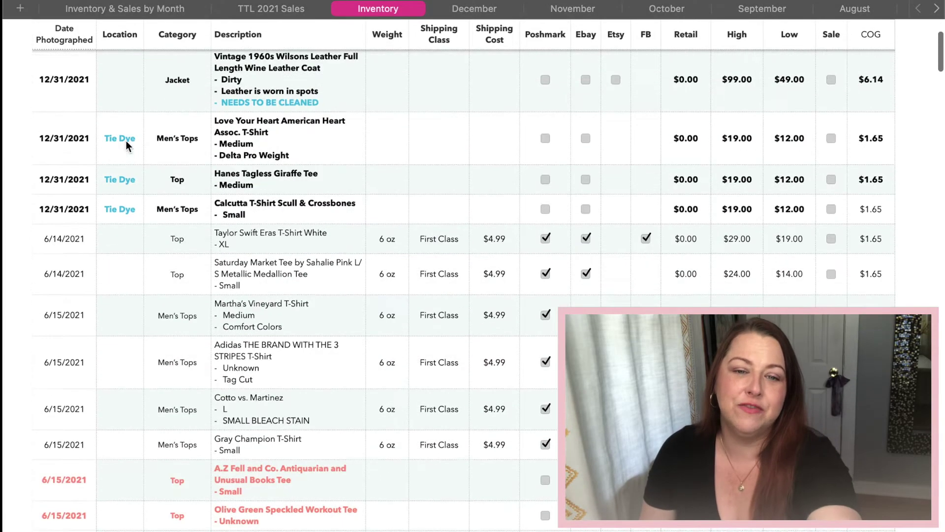
{"action": "scroll", "coordinate": [126, 140], "scroll_direction": "down", "scroll_amount": 2}
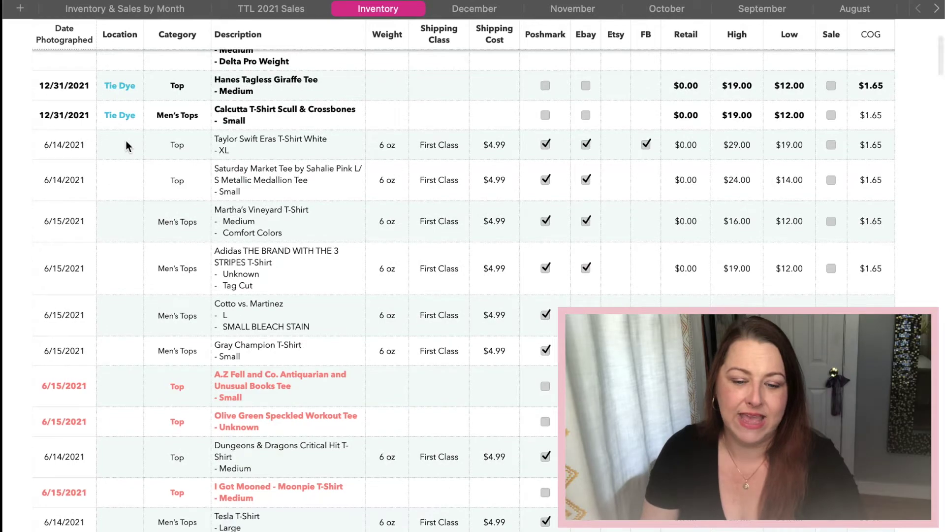
Step: Examine the storage locations recorded for the shirts, shoes, garage items and sweaters down the Inventory sheet
{"action": "scroll", "coordinate": [126, 141], "scroll_direction": "down", "scroll_amount": 10}
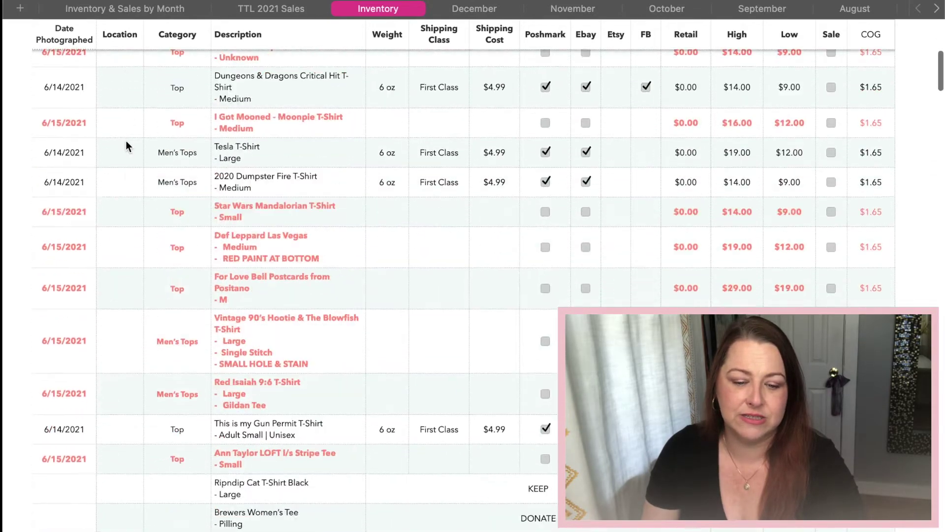
{"action": "scroll", "coordinate": [126, 141], "scroll_direction": "down", "scroll_amount": 15}
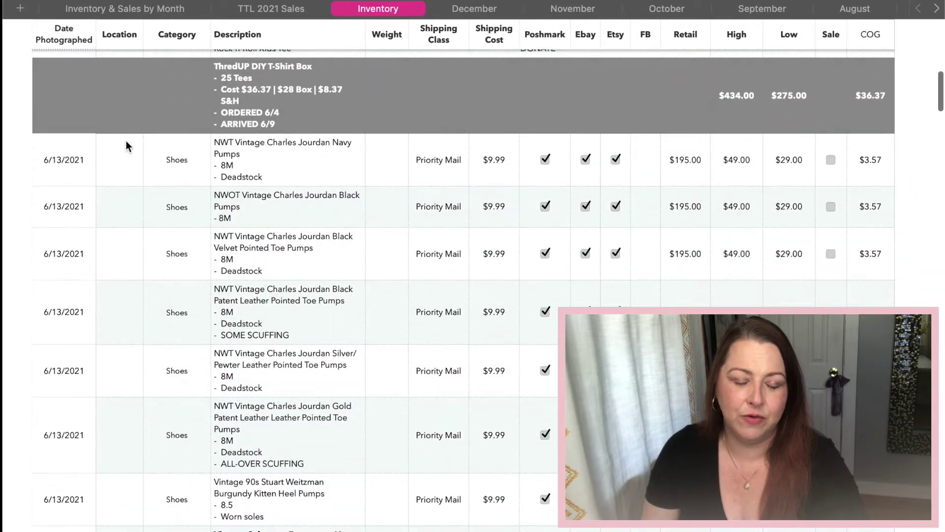
{"action": "scroll", "coordinate": [126, 141], "scroll_direction": "down", "scroll_amount": 15}
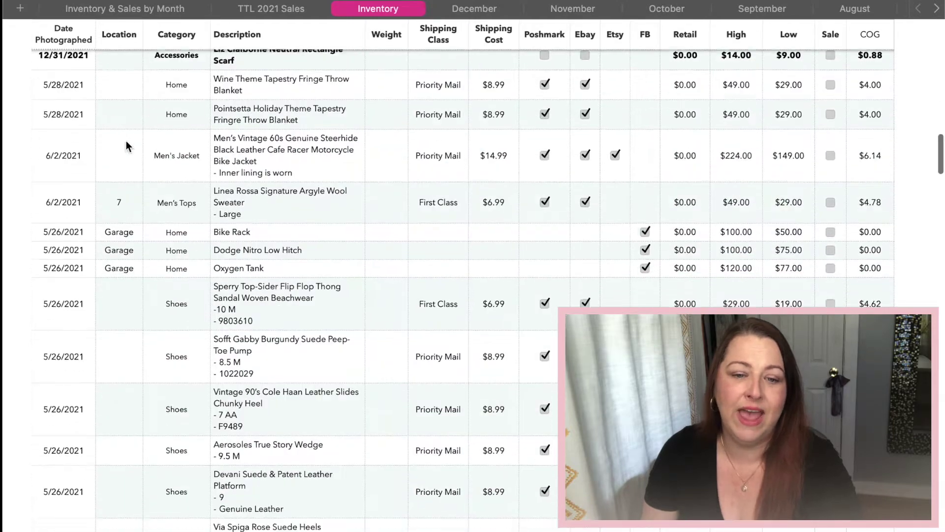
{"action": "scroll", "coordinate": [126, 141], "scroll_direction": "up", "scroll_amount": 5}
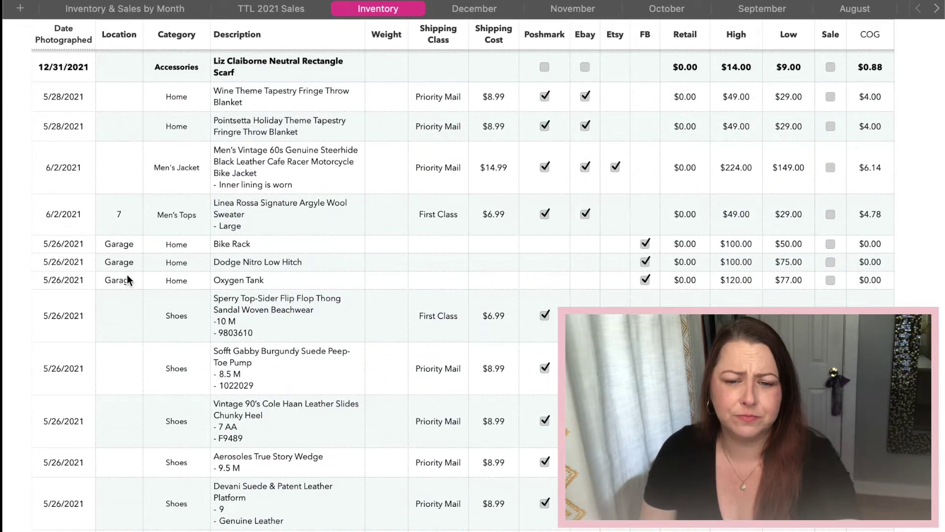
{"action": "scroll", "coordinate": [122, 259], "scroll_direction": "up", "scroll_amount": 1}
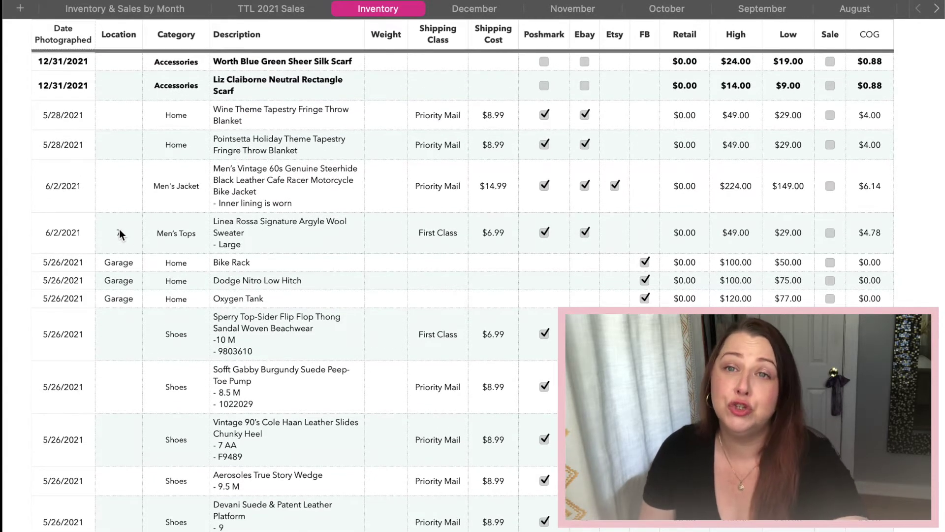
{"action": "scroll", "coordinate": [119, 229], "scroll_direction": "down", "scroll_amount": 5}
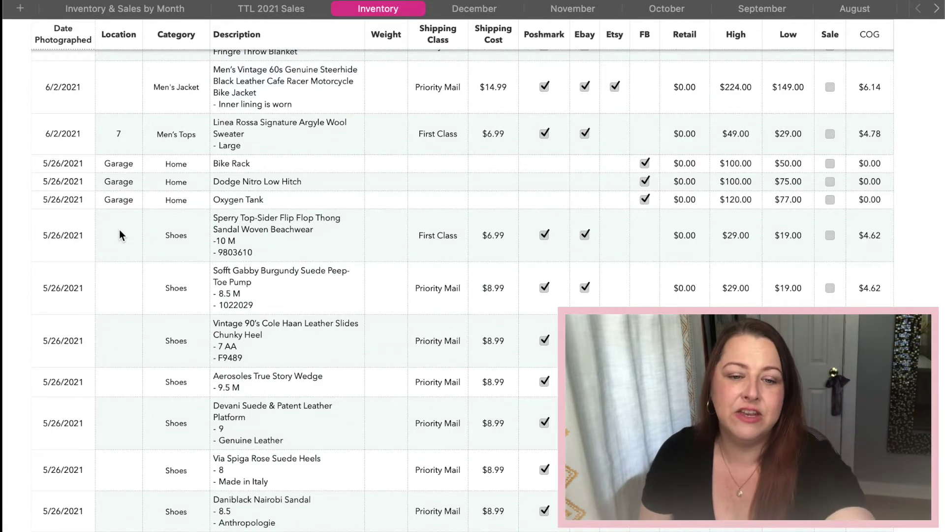
{"action": "scroll", "coordinate": [120, 231], "scroll_direction": "down", "scroll_amount": 20}
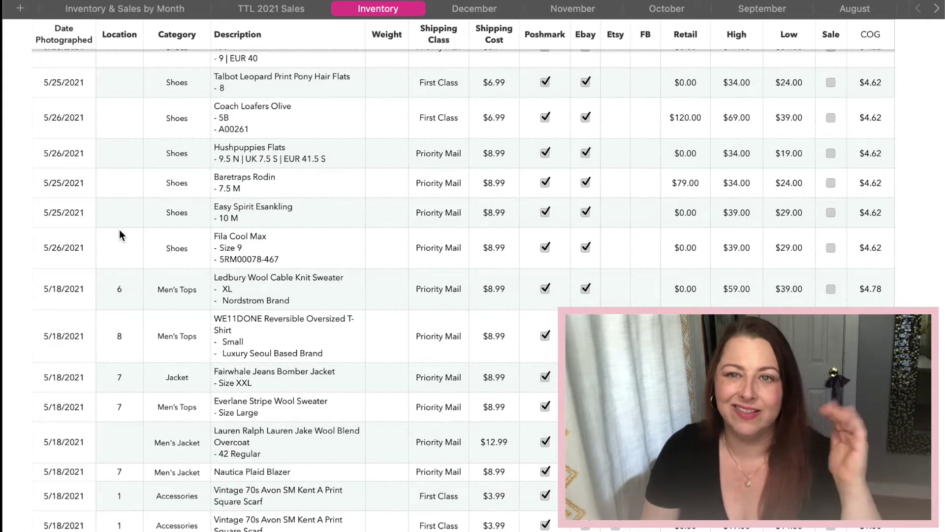
{"action": "scroll", "coordinate": [119, 229], "scroll_direction": "down", "scroll_amount": 7}
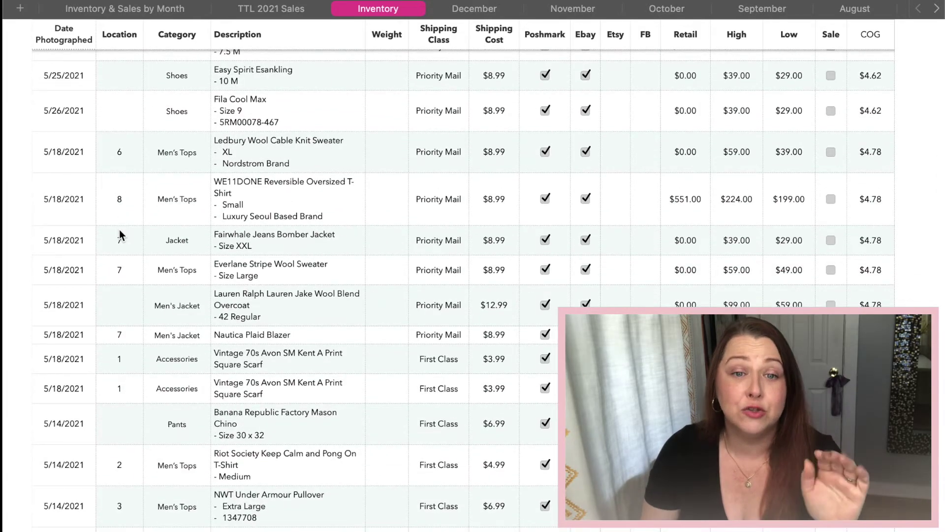
Step: View the category choices for the Wilsons leather coat in row 9 and select the Cactus Tee's description
{"action": "scroll", "coordinate": [119, 230], "scroll_direction": "up", "scroll_amount": 20}
{"action": "scroll", "coordinate": [119, 230], "scroll_direction": "up", "scroll_amount": 20}
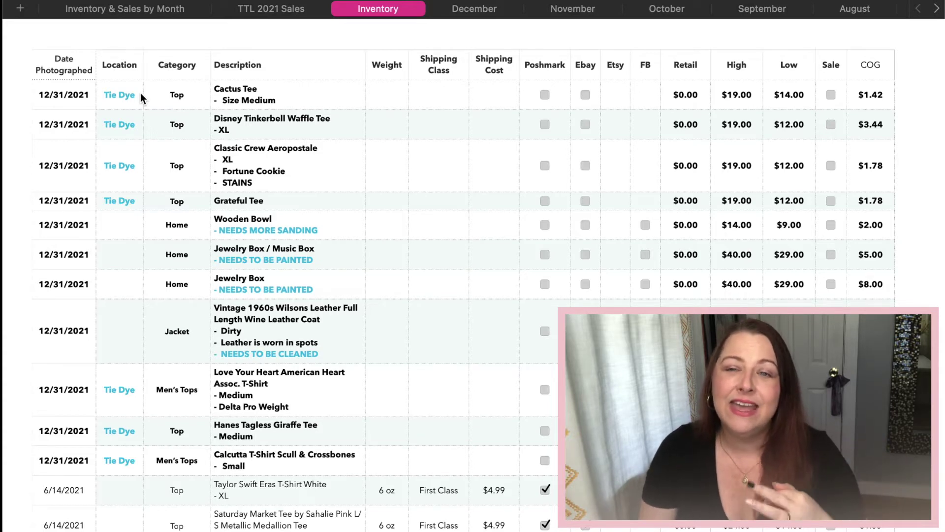
{"action": "left_click", "coordinate": [176, 77]}
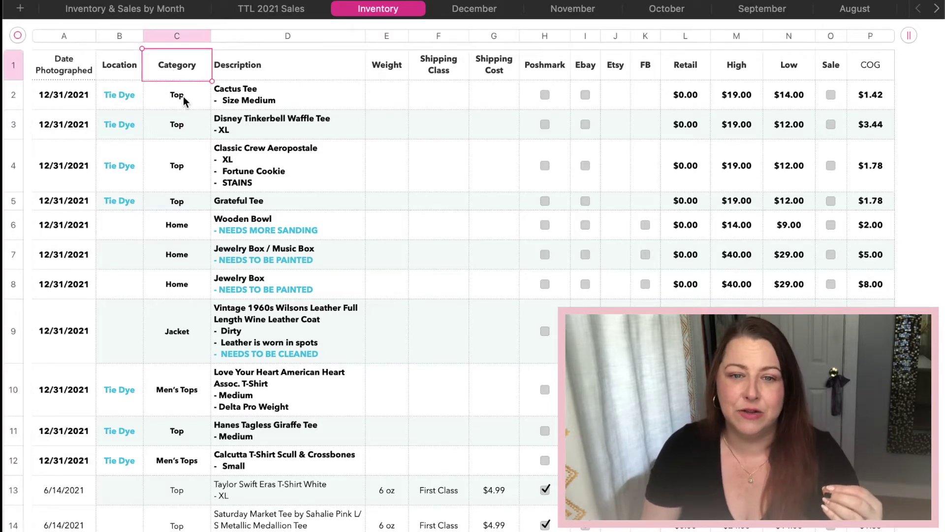
{"action": "left_click", "coordinate": [205, 331]}
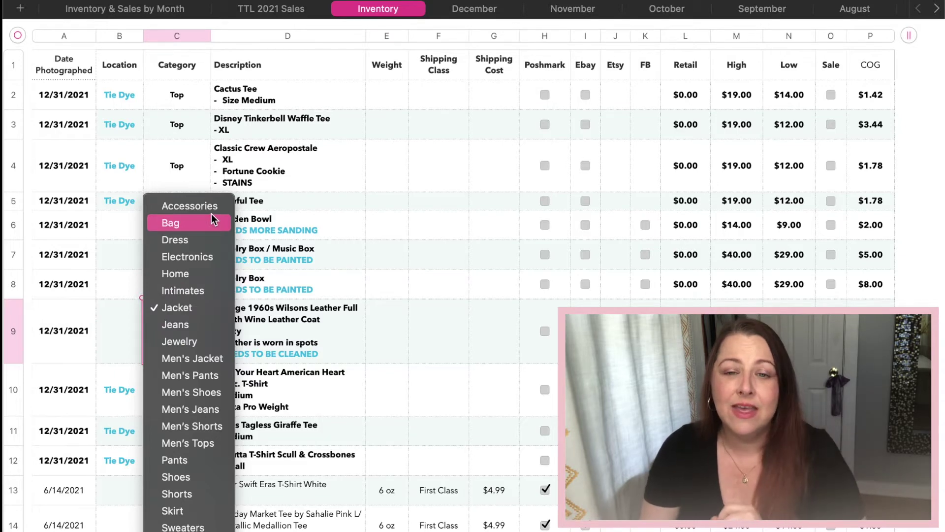
{"action": "left_click", "coordinate": [271, 117]}
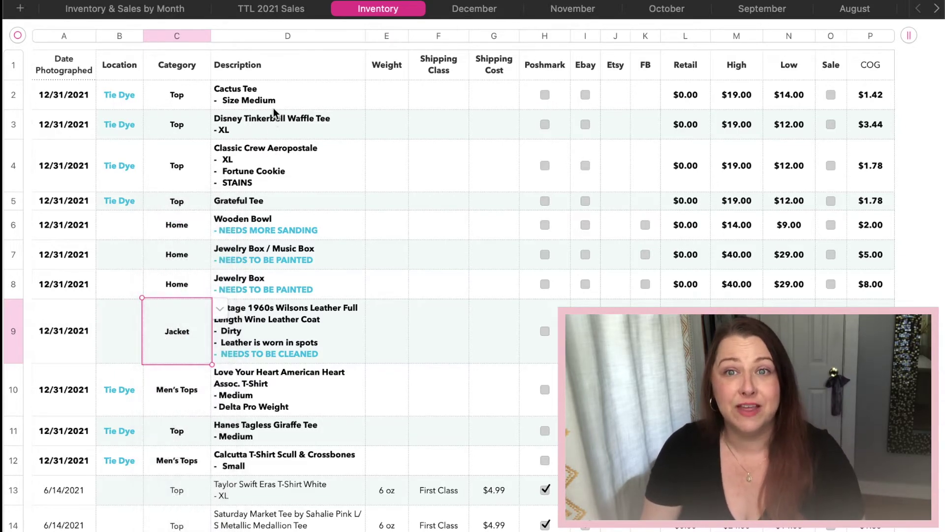
{"action": "left_click", "coordinate": [273, 108]}
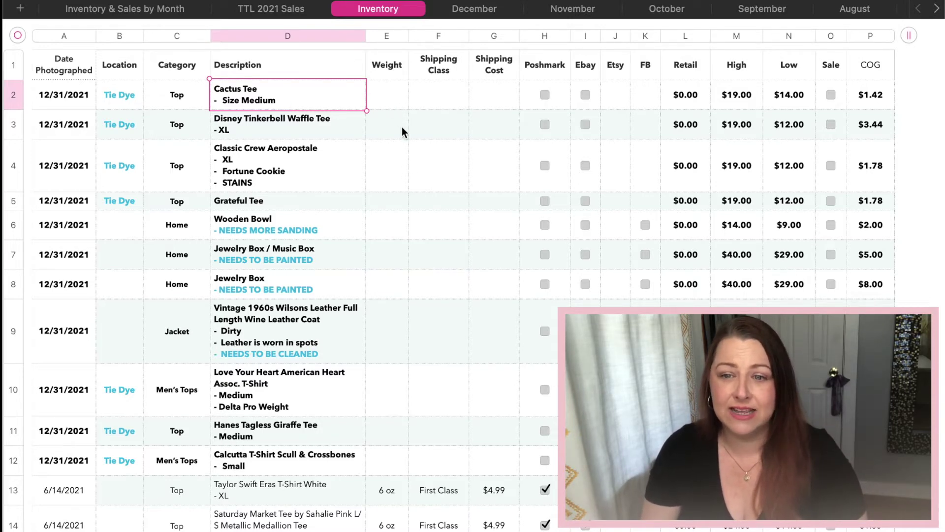
Step: View the shipping class choices available for the Cactus Tee in row 2 without choosing one
{"action": "left_click", "coordinate": [436, 104]}
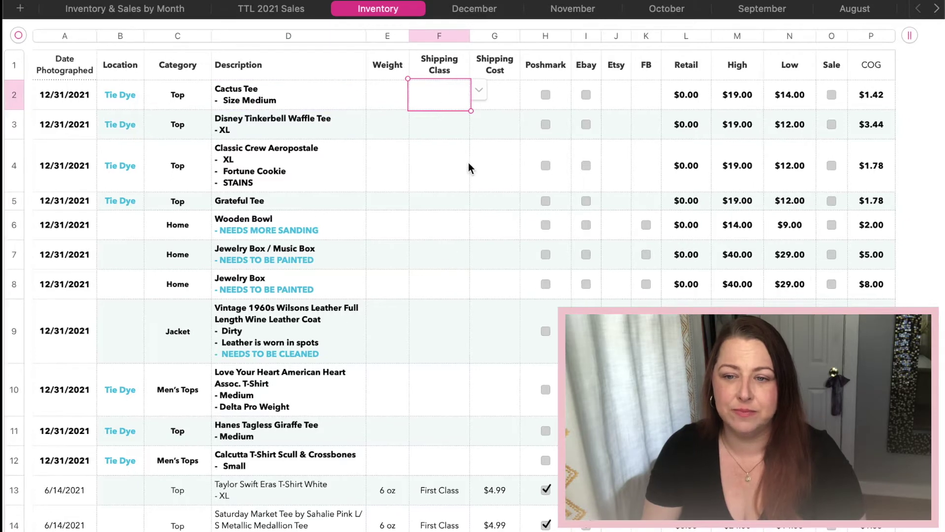
{"action": "left_click", "coordinate": [481, 89]}
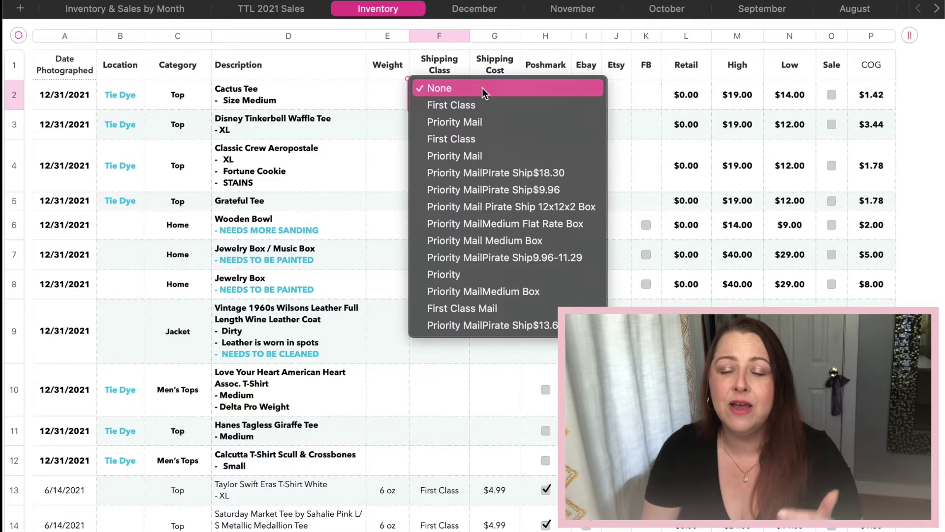
{"action": "left_click", "coordinate": [393, 126]}
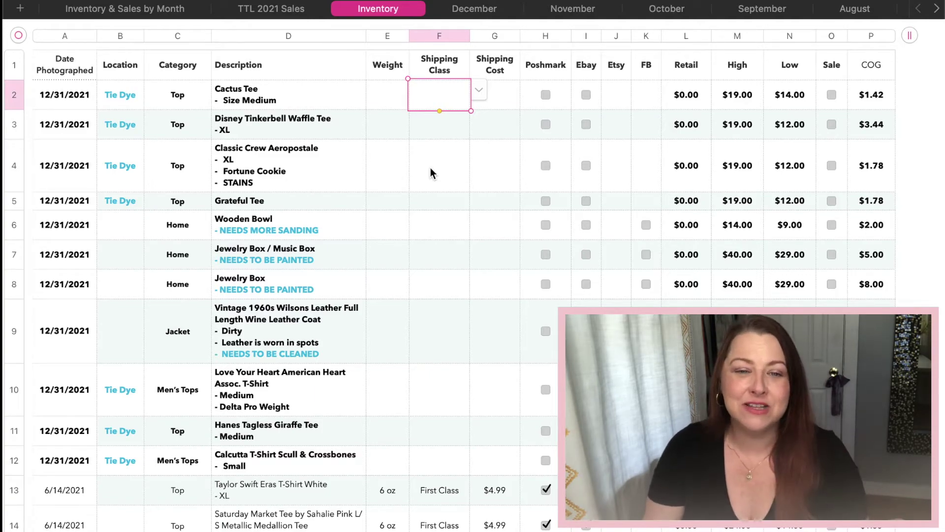
{"action": "scroll", "coordinate": [433, 168], "scroll_direction": "down", "scroll_amount": 3}
{"action": "scroll", "coordinate": [432, 167], "scroll_direction": "up", "scroll_amount": 4}
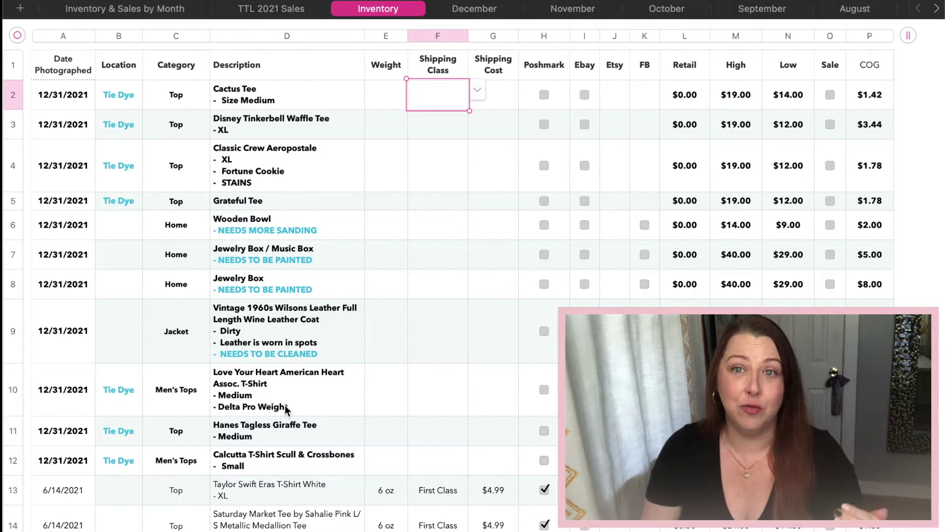
{"action": "scroll", "coordinate": [293, 440], "scroll_direction": "up", "scroll_amount": 1}
{"action": "scroll", "coordinate": [294, 440], "scroll_direction": "down", "scroll_amount": 1}
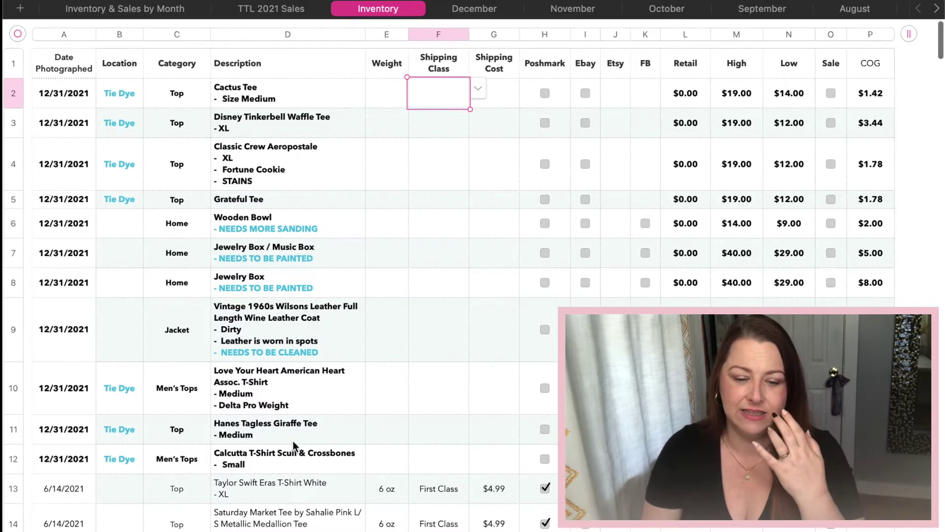
Step: Examine the listed T-shirt rows and the red-highlighted T-shirt rows on the Inventory sheet
{"action": "scroll", "coordinate": [303, 438], "scroll_direction": "down", "scroll_amount": 10}
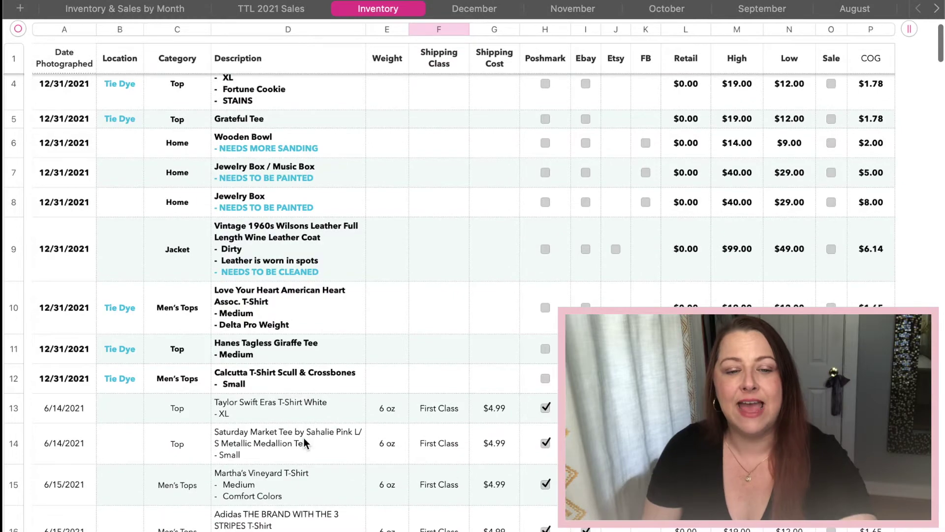
{"action": "scroll", "coordinate": [304, 438], "scroll_direction": "down", "scroll_amount": 2}
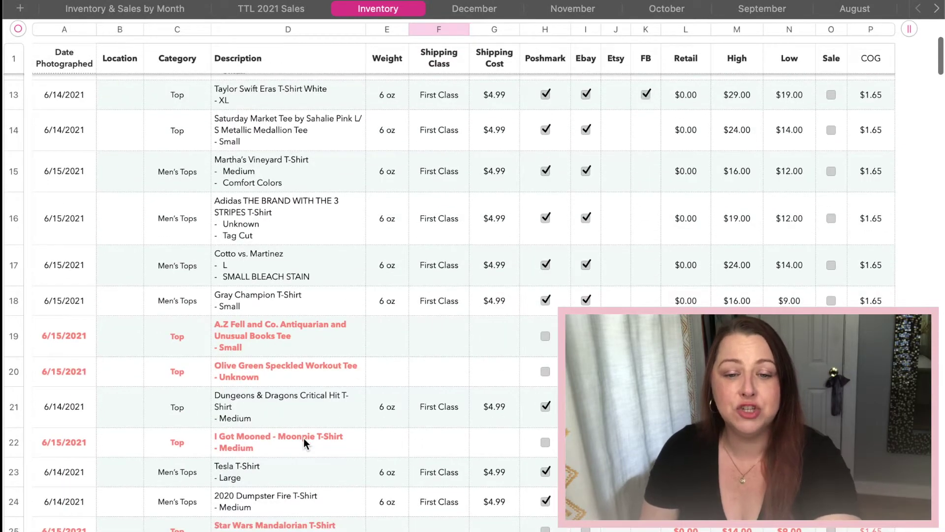
{"action": "scroll", "coordinate": [305, 439], "scroll_direction": "up", "scroll_amount": 1}
{"action": "scroll", "coordinate": [306, 439], "scroll_direction": "down", "scroll_amount": 1}
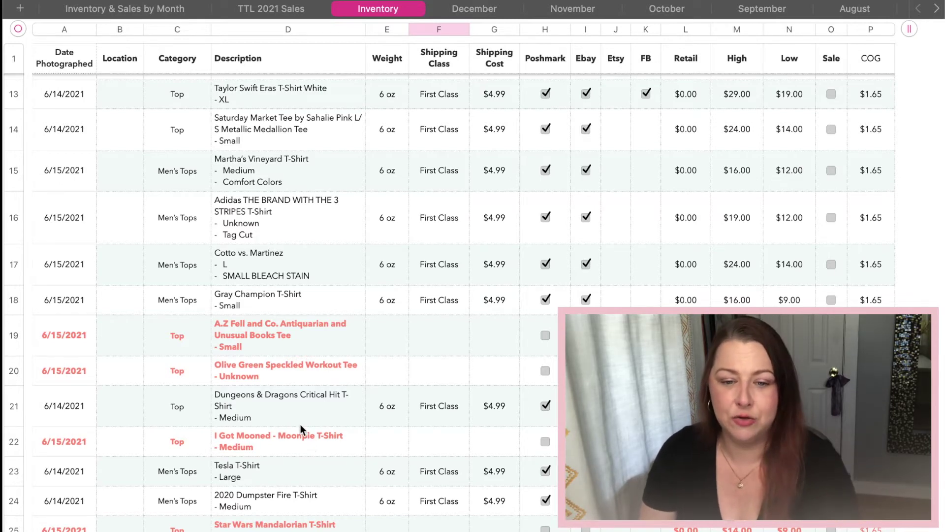
{"action": "scroll", "coordinate": [300, 424], "scroll_direction": "down", "scroll_amount": 2}
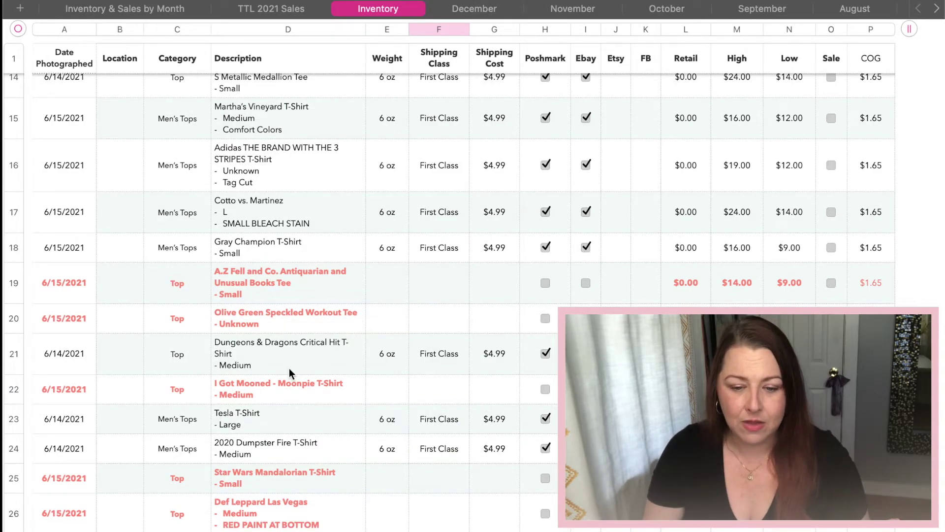
Step: Examine the vintage shoe rows, their marketplace checkmarks and the gray total row for the Jomar vintage shoe pack
{"action": "scroll", "coordinate": [289, 371], "scroll_direction": "down", "scroll_amount": 10}
{"action": "scroll", "coordinate": [288, 370], "scroll_direction": "down", "scroll_amount": 5}
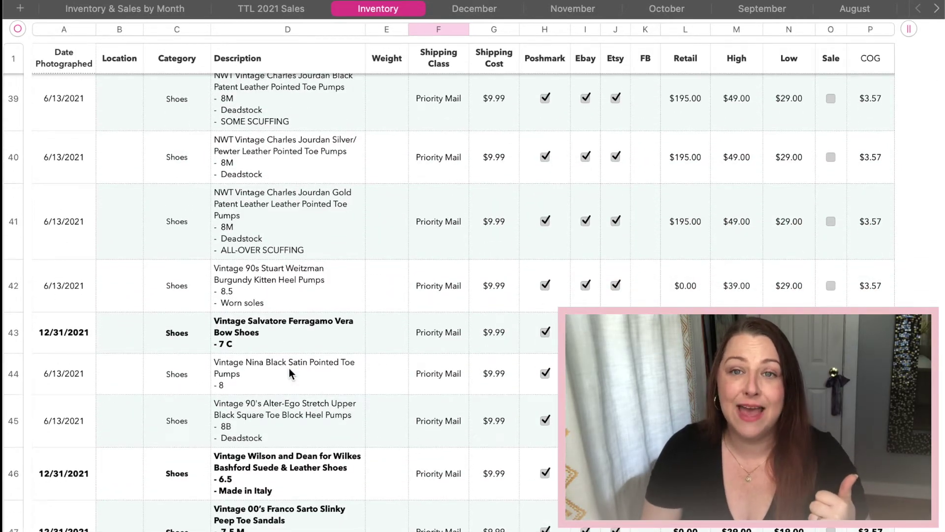
{"action": "scroll", "coordinate": [288, 370], "scroll_direction": "down", "scroll_amount": 1}
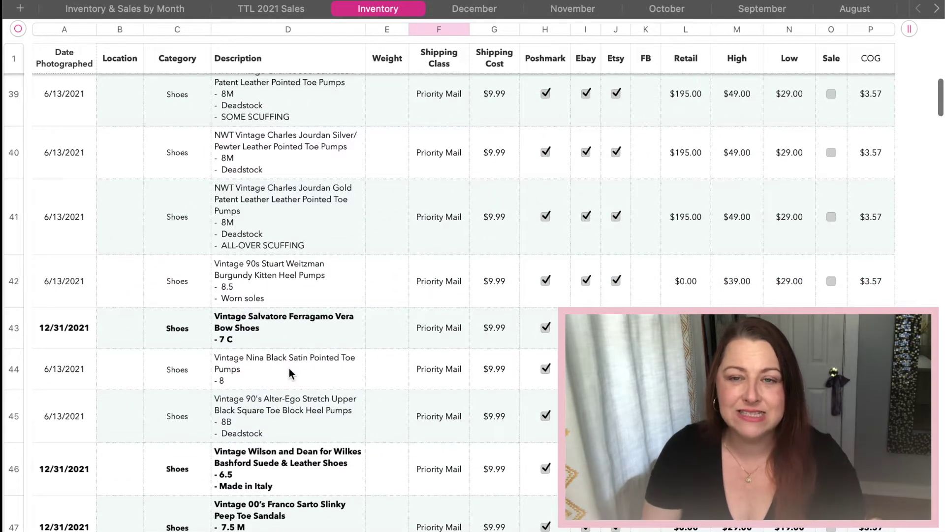
{"action": "scroll", "coordinate": [288, 369], "scroll_direction": "down", "scroll_amount": 1}
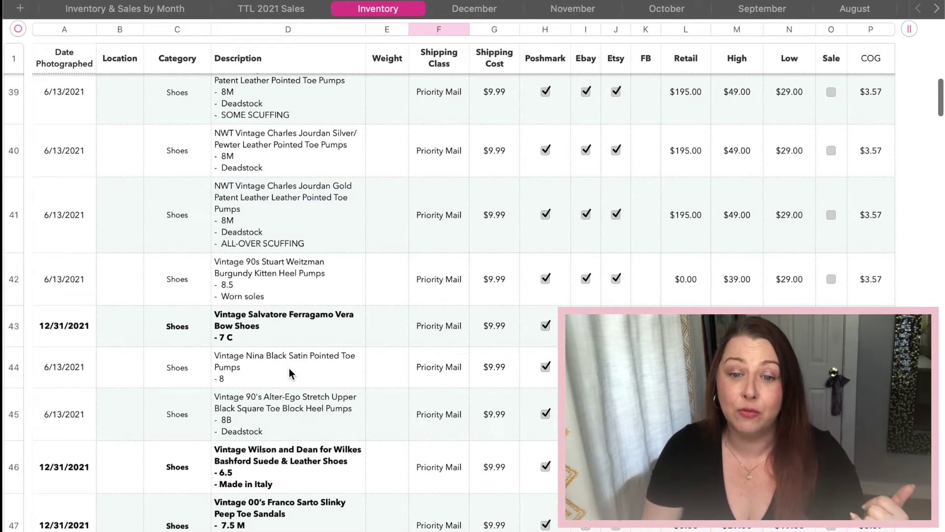
{"action": "scroll", "coordinate": [288, 369], "scroll_direction": "down", "scroll_amount": 1}
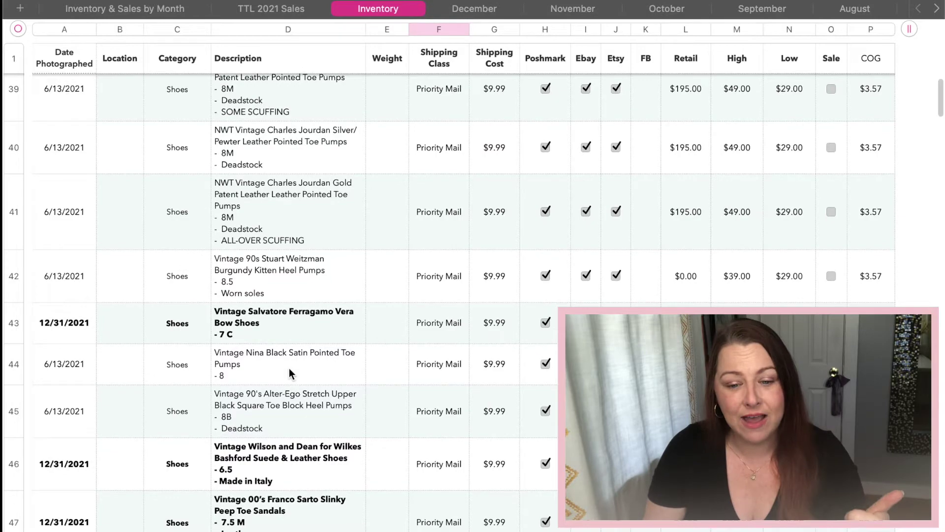
{"action": "scroll", "coordinate": [290, 371], "scroll_direction": "down", "scroll_amount": 5}
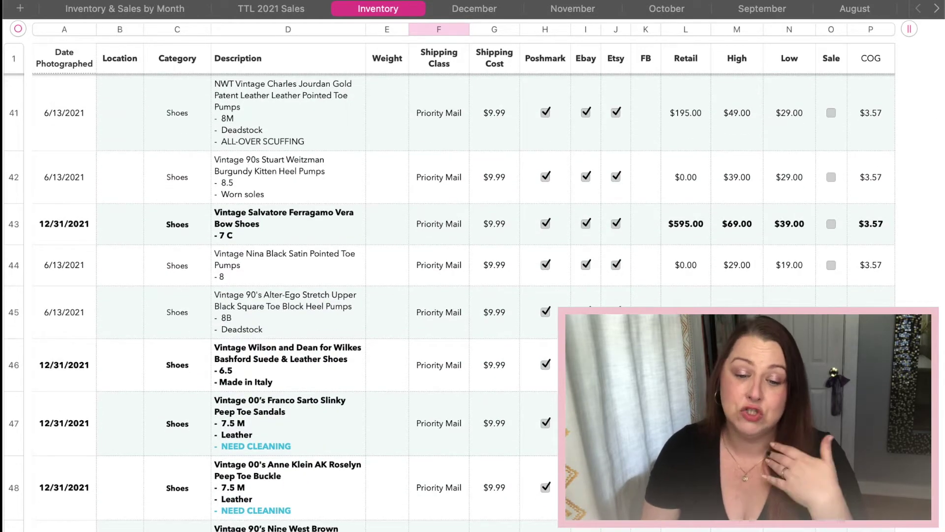
{"action": "scroll", "coordinate": [289, 371], "scroll_direction": "down", "scroll_amount": 15}
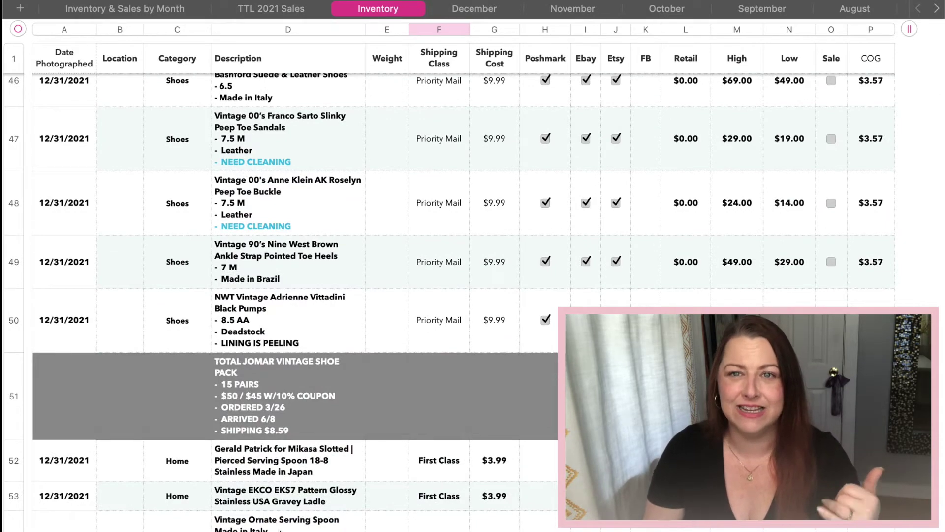
{"action": "scroll", "coordinate": [280, 530], "scroll_direction": "down", "scroll_amount": 5}
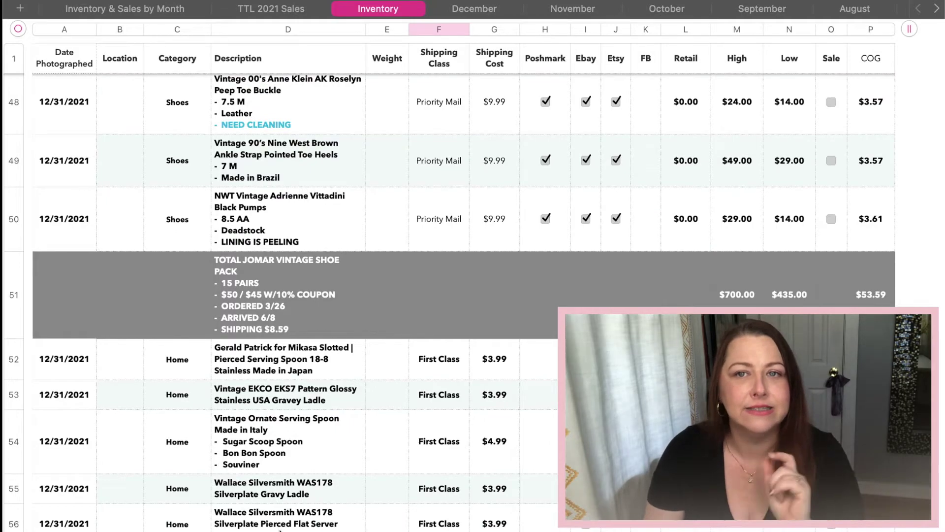
{"action": "scroll", "coordinate": [279, 530], "scroll_direction": "down", "scroll_amount": 20}
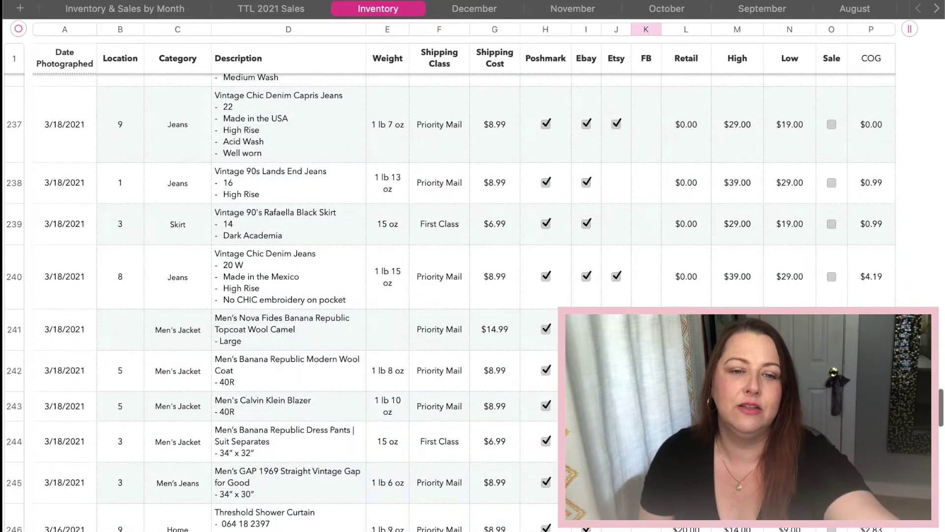
Step: Select the gray ThredUP DIY T-Shirt Box summary row and review the T-shirt rows above it
{"action": "scroll", "coordinate": [448, 276], "scroll_direction": "up", "scroll_amount": 20}
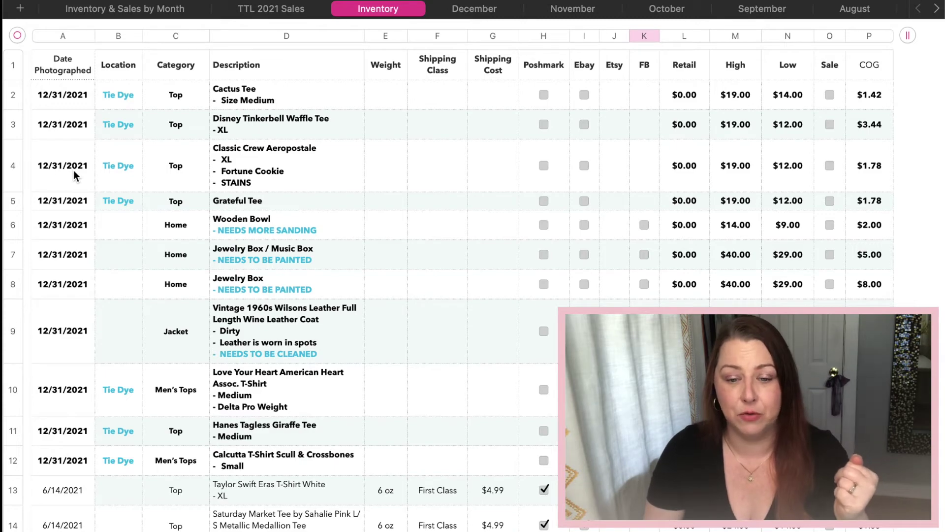
{"action": "scroll", "coordinate": [73, 170], "scroll_direction": "down", "scroll_amount": 10}
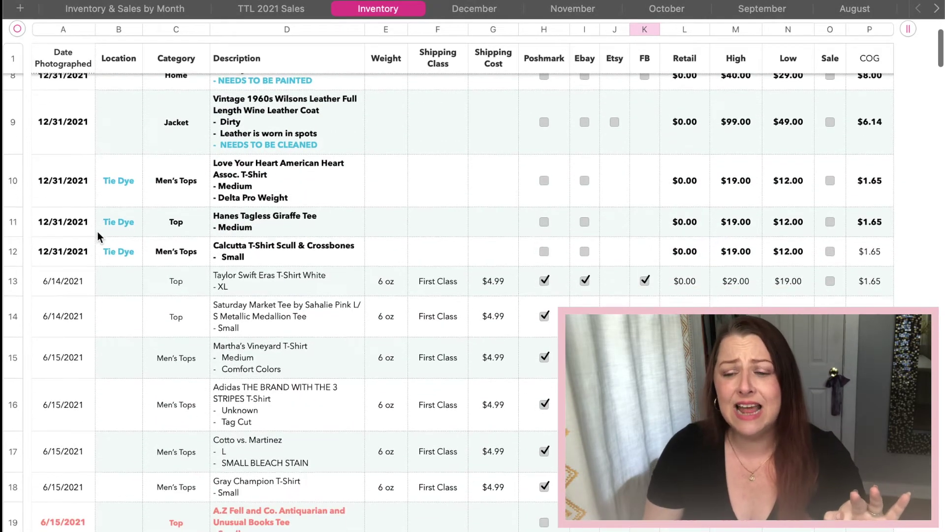
{"action": "scroll", "coordinate": [98, 231], "scroll_direction": "down", "scroll_amount": 15}
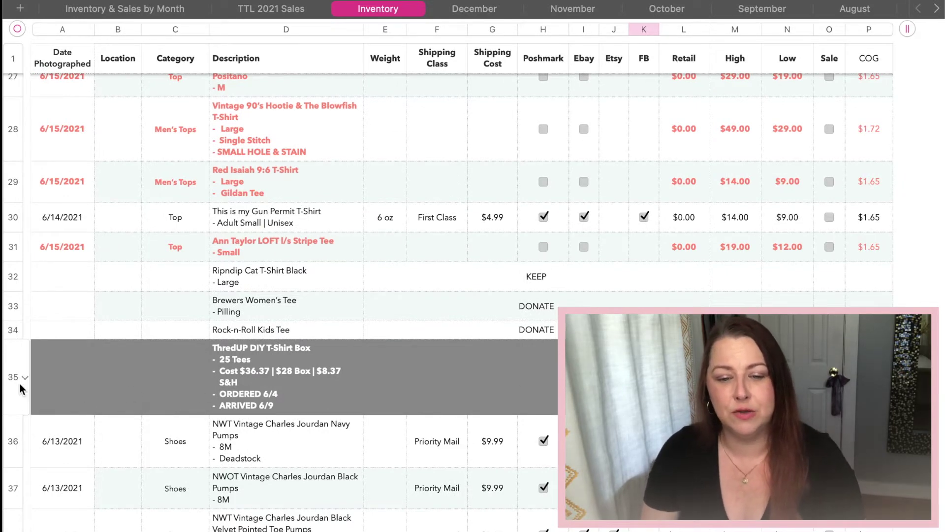
{"action": "scroll", "coordinate": [19, 384], "scroll_direction": "up", "scroll_amount": 2}
{"action": "left_click", "coordinate": [19, 424]}
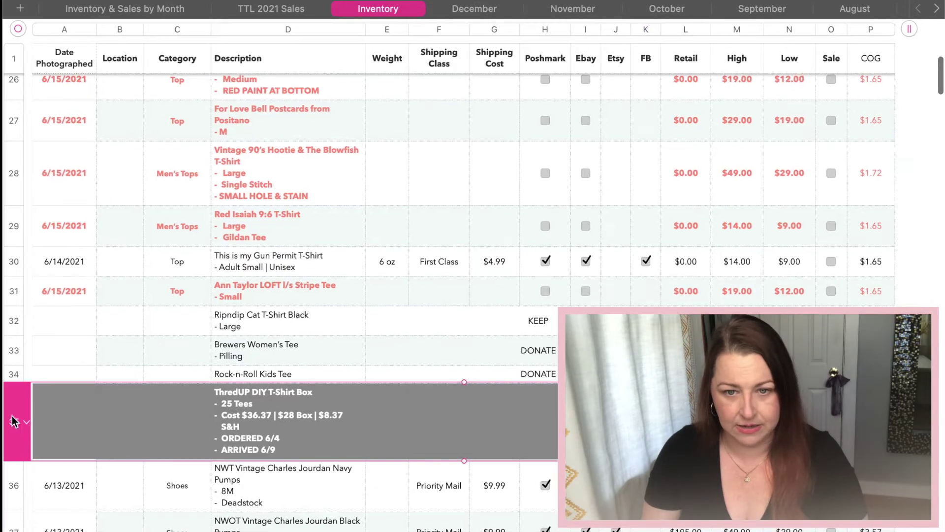
{"action": "scroll", "coordinate": [16, 423], "scroll_direction": "up", "scroll_amount": 5}
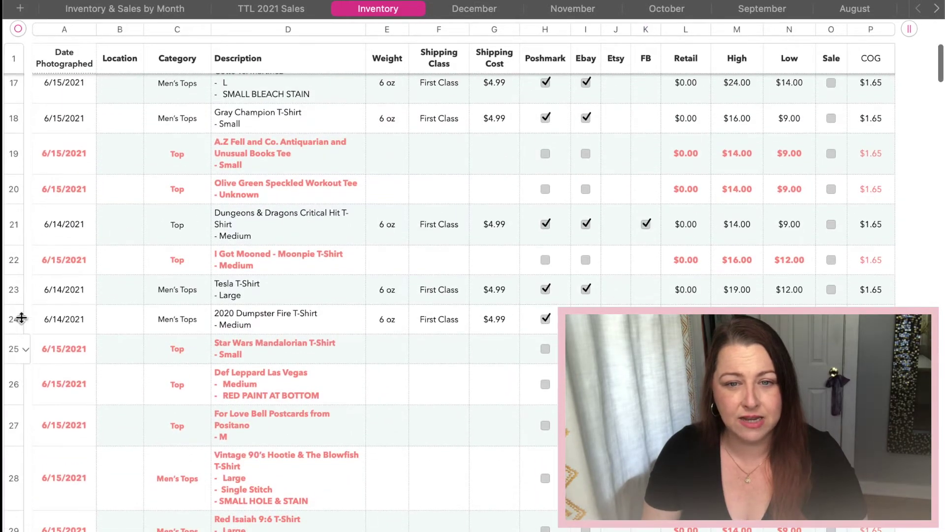
Step: Extend the row selection up to the Taylor Swift Eras T-Shirt in row 13 and review the selected ThredUP box rows
{"action": "scroll", "coordinate": [35, 220], "scroll_direction": "up", "scroll_amount": 4}
{"action": "scroll", "coordinate": [34, 220], "scroll_direction": "up", "scroll_amount": 5}
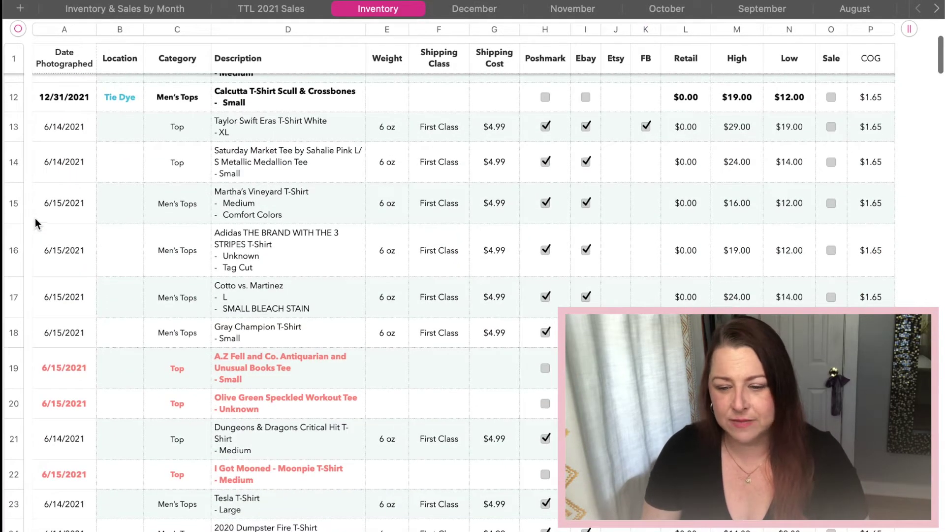
{"action": "left_click", "coordinate": [15, 127], "text": "shift"}
{"action": "scroll", "coordinate": [189, 334], "scroll_direction": "down", "scroll_amount": 10}
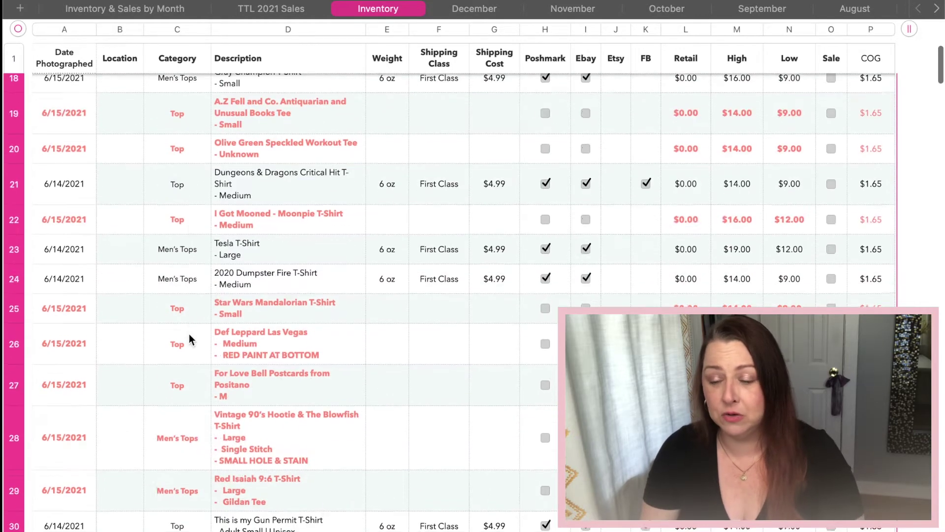
{"action": "scroll", "coordinate": [189, 334], "scroll_direction": "down", "scroll_amount": 2}
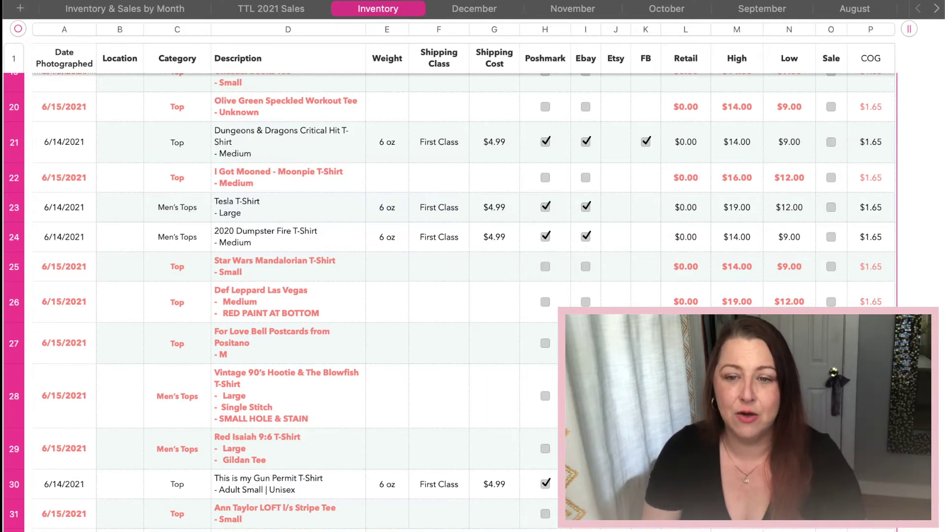
{"action": "scroll", "coordinate": [443, 296], "scroll_direction": "down", "scroll_amount": 10}
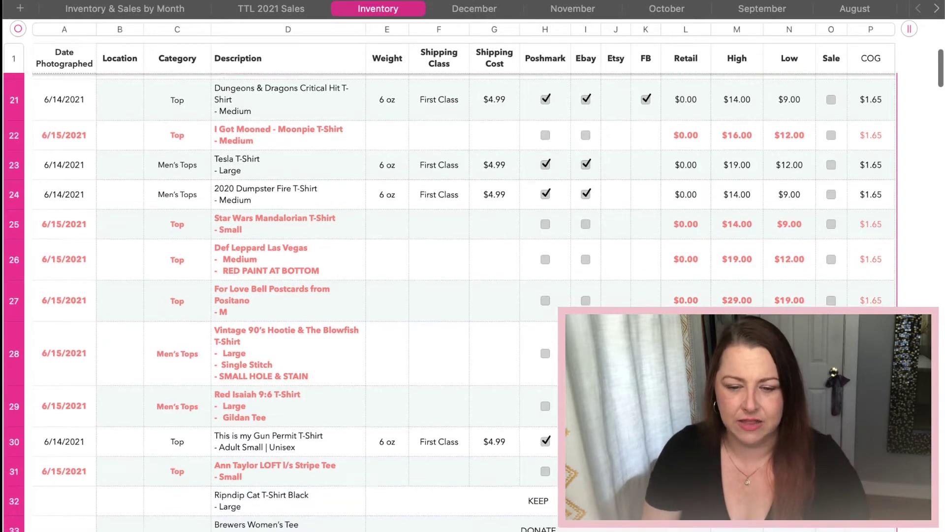
Step: Look through the remaining bulk-lot and item rows down to the TOTAL row at the end of the Inventory sheet
{"action": "scroll", "coordinate": [443, 295], "scroll_direction": "down", "scroll_amount": 12}
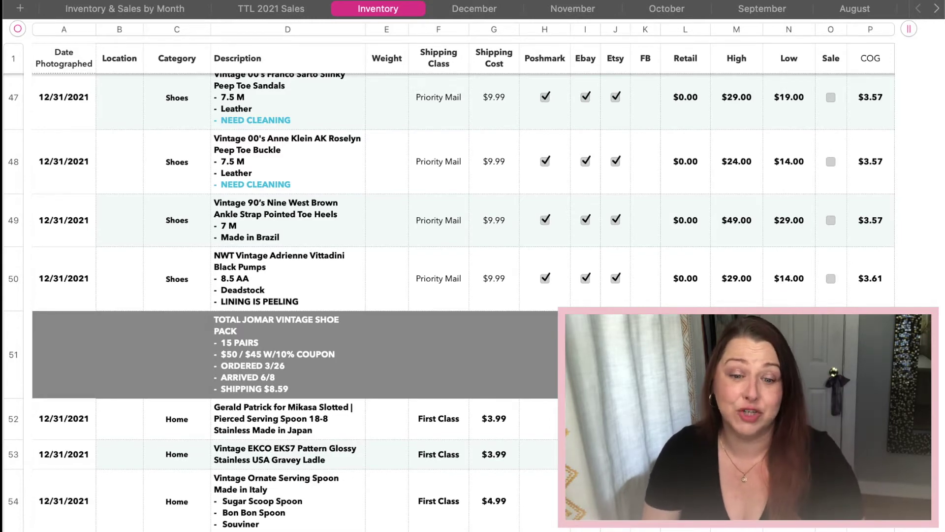
{"action": "scroll", "coordinate": [296, 295], "scroll_direction": "down", "scroll_amount": 10}
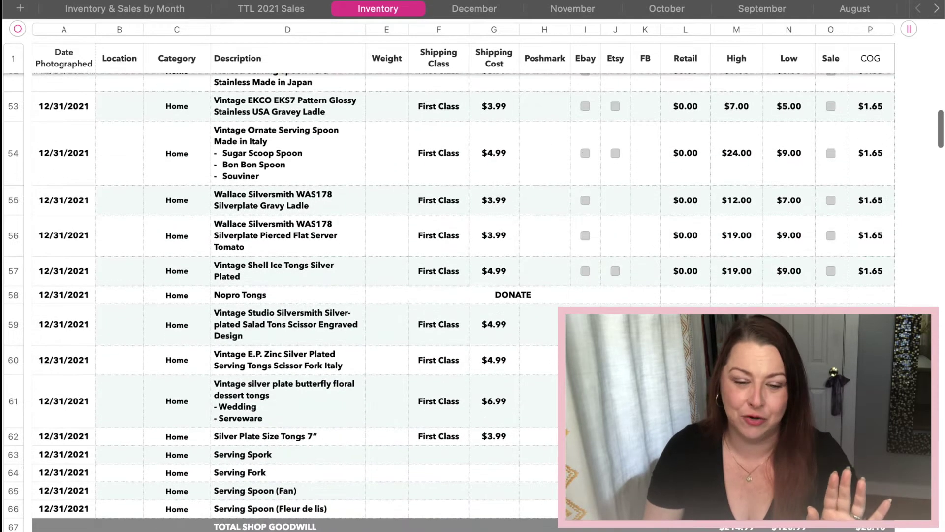
{"action": "scroll", "coordinate": [296, 296], "scroll_direction": "down", "scroll_amount": 15}
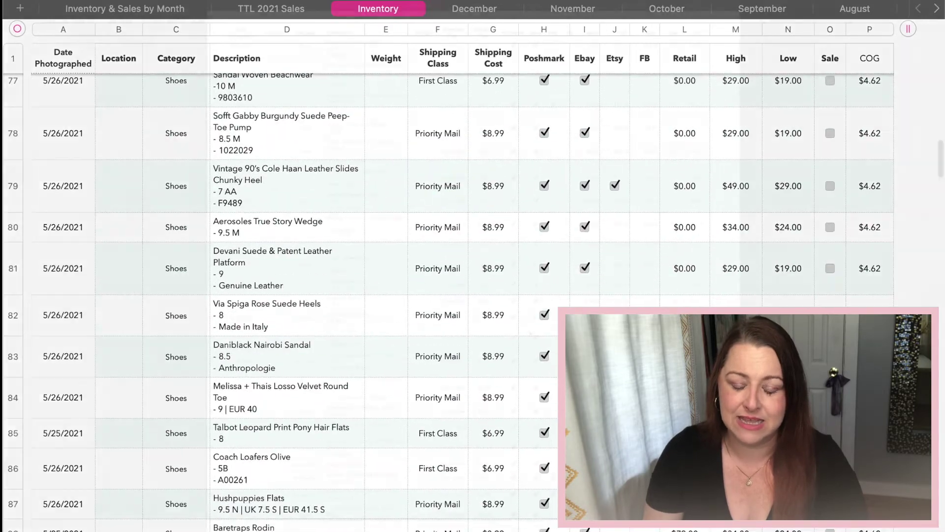
{"action": "scroll", "coordinate": [530, 334], "scroll_direction": "down", "scroll_amount": 20}
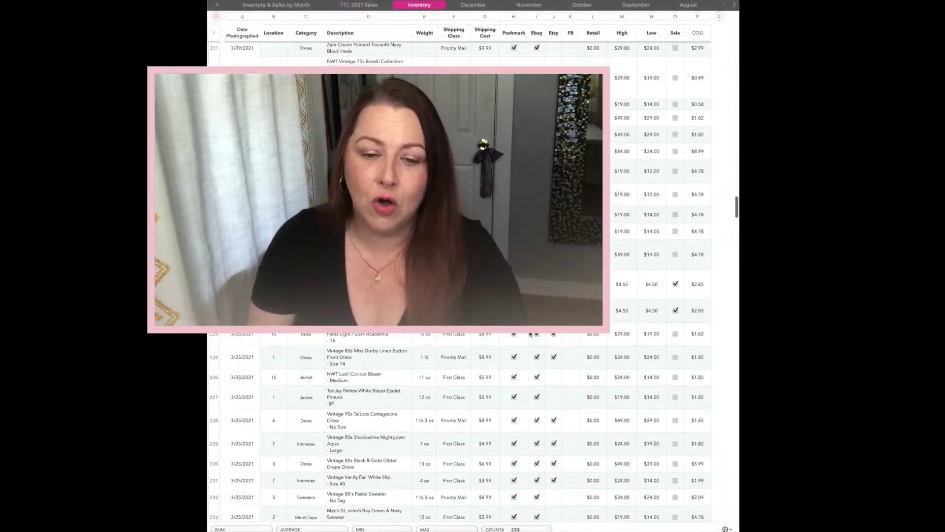
{"action": "scroll", "coordinate": [530, 335], "scroll_direction": "down", "scroll_amount": 20}
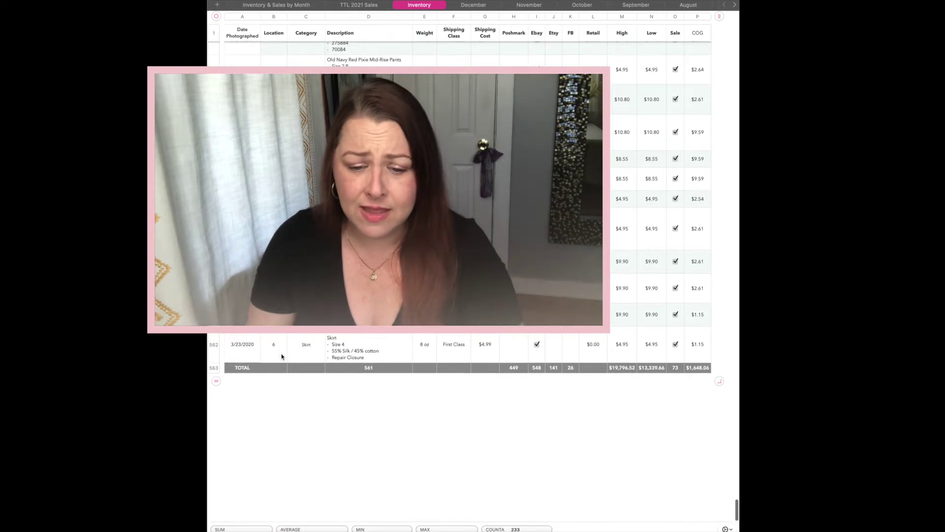
Step: Inspect the count formulas in the Inventory TOTAL row for Description, Poshmark, Ebay, Etsy and FB
{"action": "left_click", "coordinate": [384, 370]}
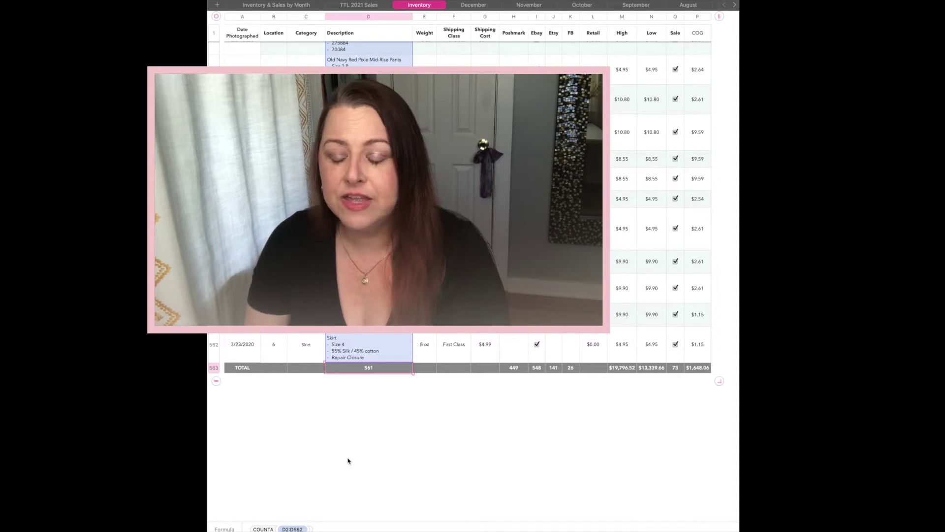
{"action": "left_click", "coordinate": [523, 372]}
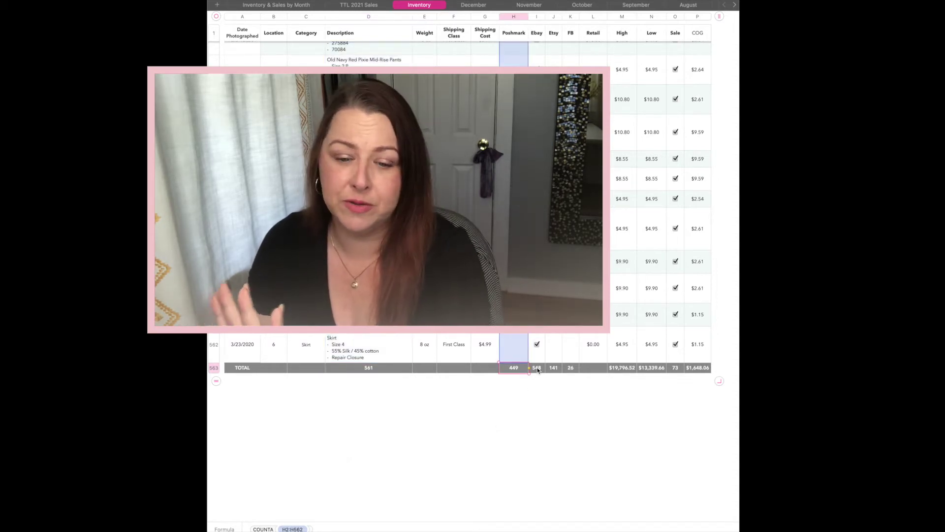
{"action": "left_click", "coordinate": [538, 371]}
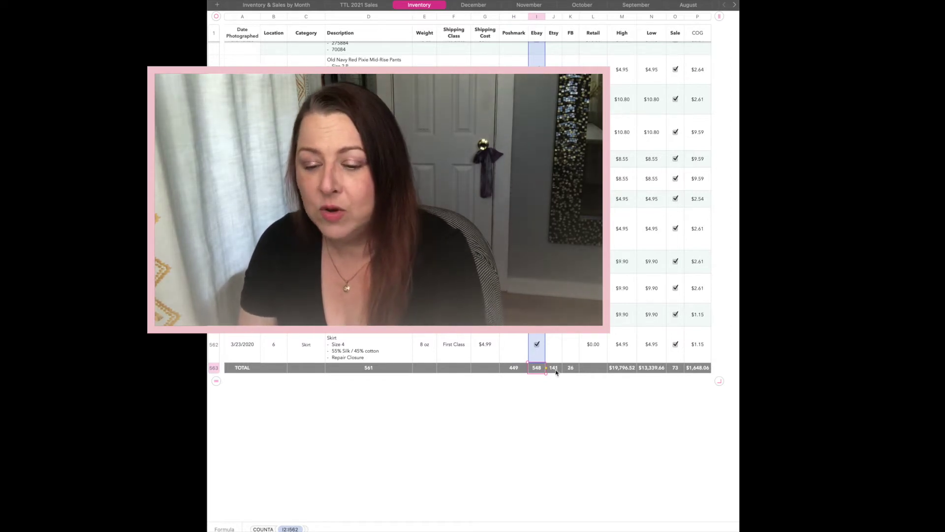
{"action": "left_click", "coordinate": [556, 372]}
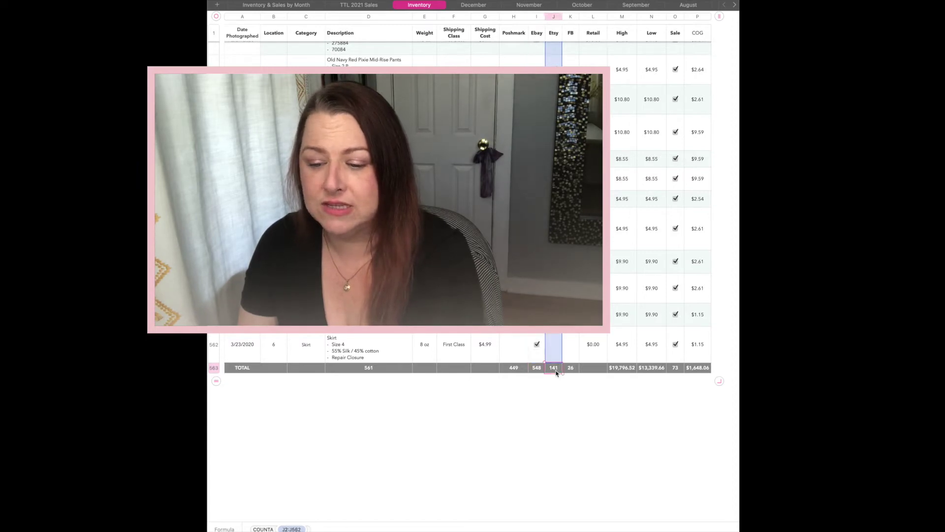
{"action": "left_click", "coordinate": [571, 371]}
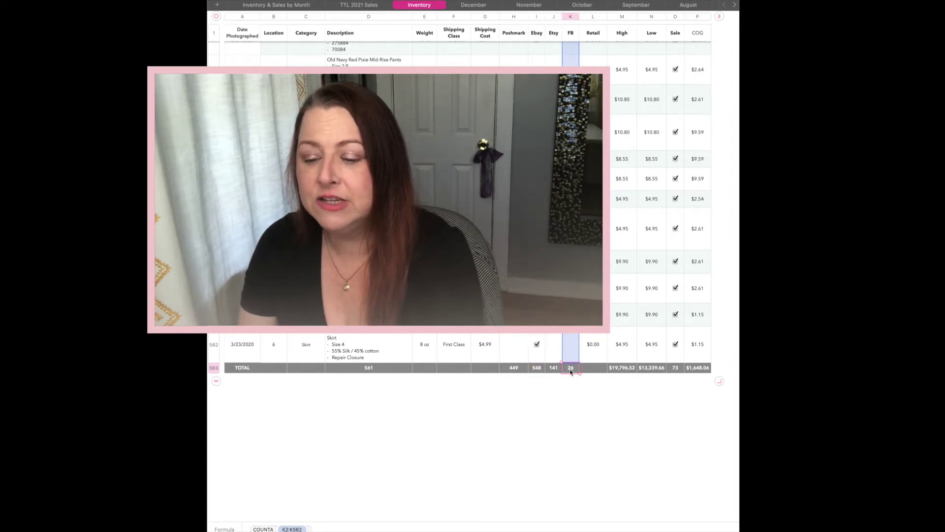
Step: Inspect the TOTAL row formulas for the High price, Sale and COG columns
{"action": "left_click", "coordinate": [622, 370]}
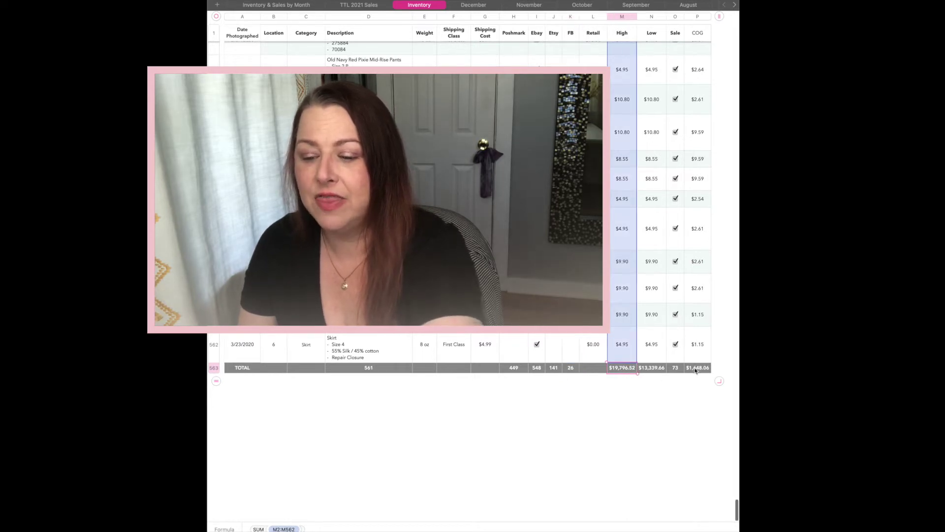
{"action": "left_click", "coordinate": [675, 369]}
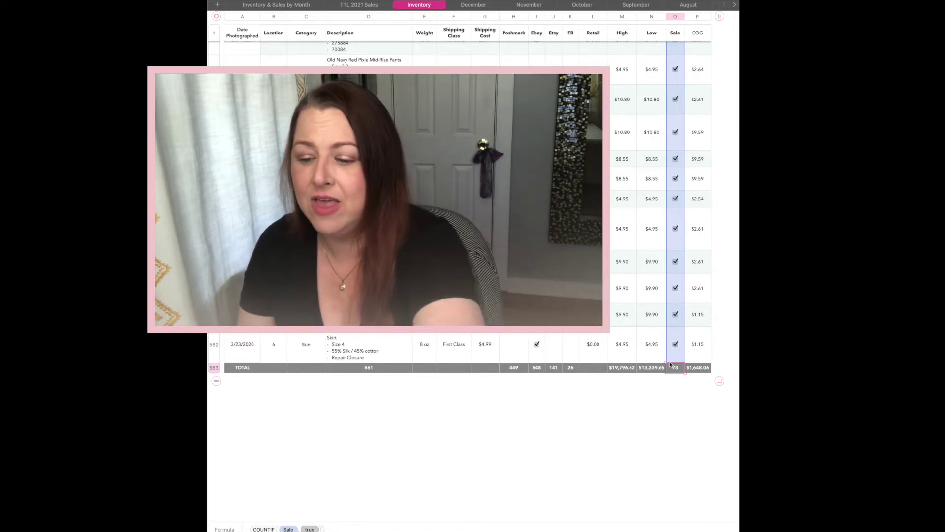
{"action": "left_click", "coordinate": [698, 371]}
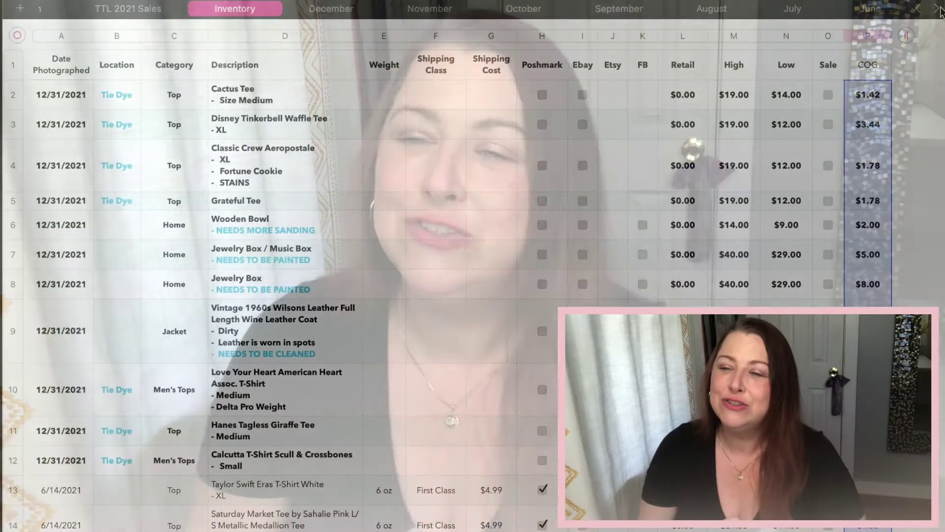
Step: Open the June sales sheet and review its columns from Date Sold across to Net $
{"action": "left_click", "coordinate": [937, 9]}
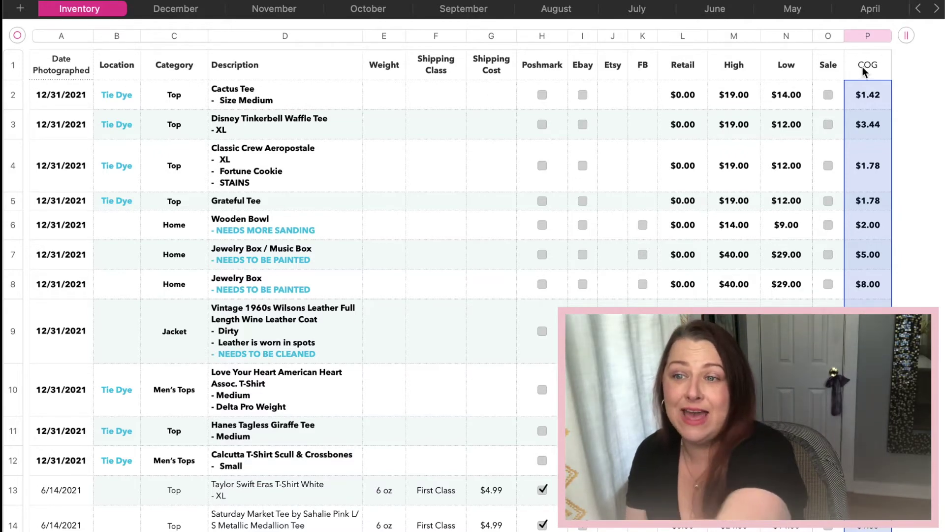
{"action": "left_click", "coordinate": [715, 14]}
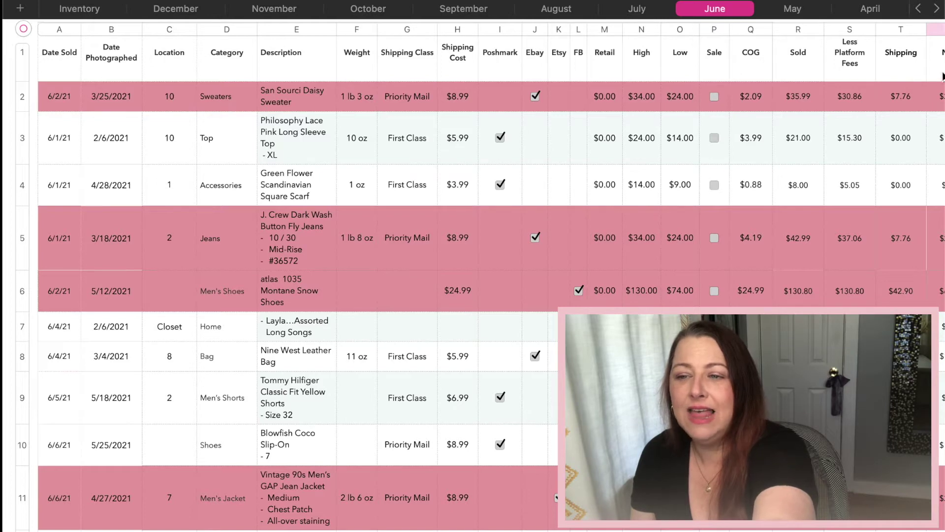
{"action": "scroll", "coordinate": [846, 73], "scroll_direction": "right", "scroll_amount": 4}
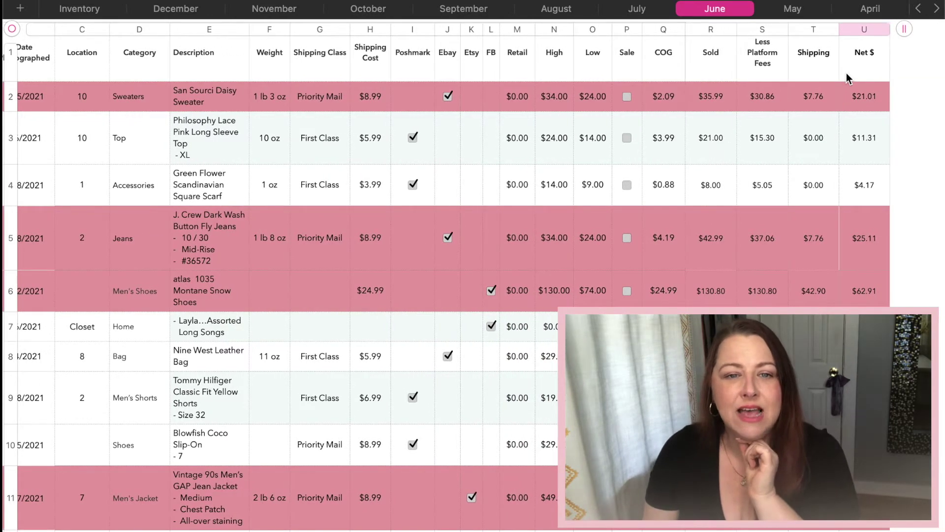
{"action": "scroll", "coordinate": [847, 73], "scroll_direction": "left", "scroll_amount": 4}
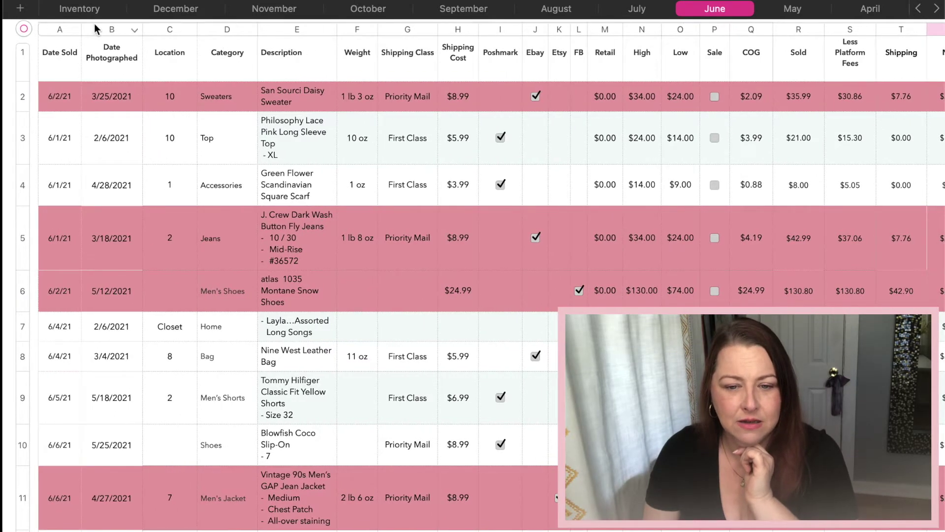
Step: Return to the Inventory sheet and select the entire Taylor Swift Eras T-Shirt row as an example of a sold item
{"action": "left_click", "coordinate": [80, 9]}
{"action": "scroll", "coordinate": [233, 181], "scroll_direction": "down", "scroll_amount": 3}
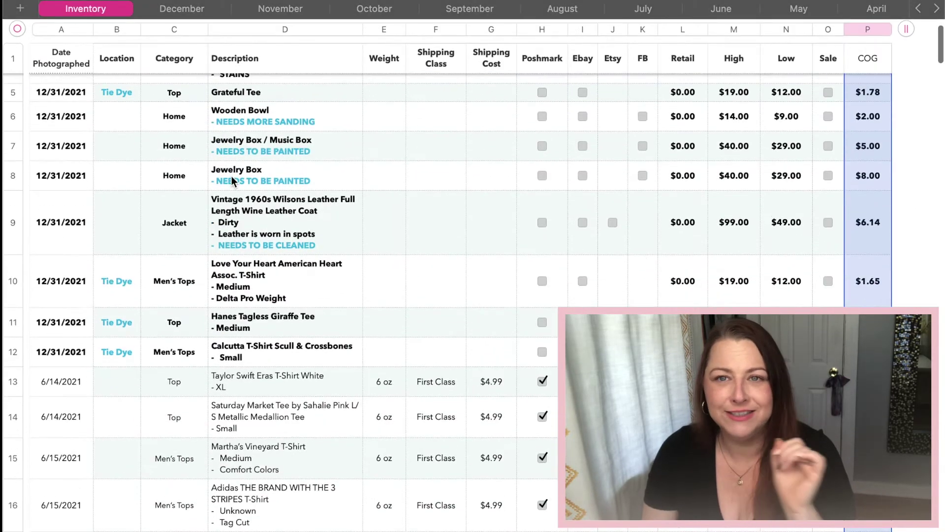
{"action": "left_click", "coordinate": [13, 383]}
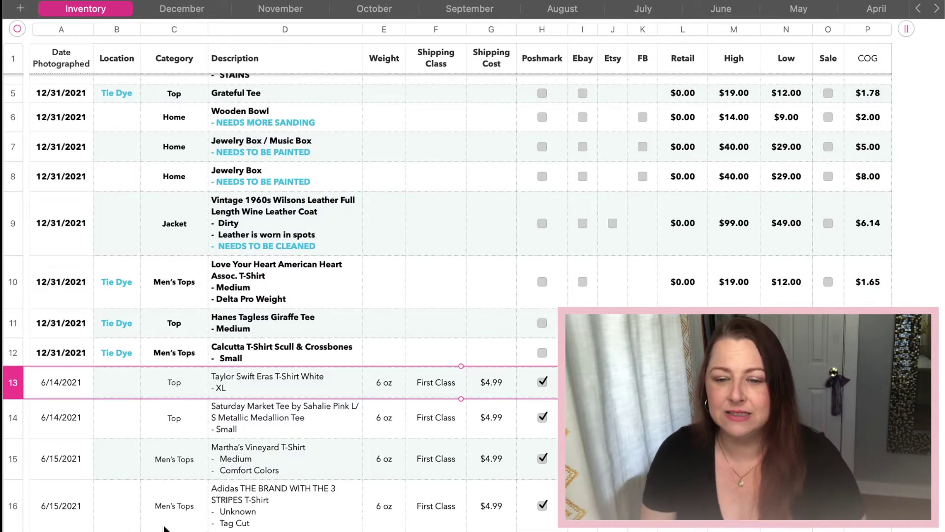
{"action": "scroll", "coordinate": [513, 219], "scroll_direction": "down", "scroll_amount": 1}
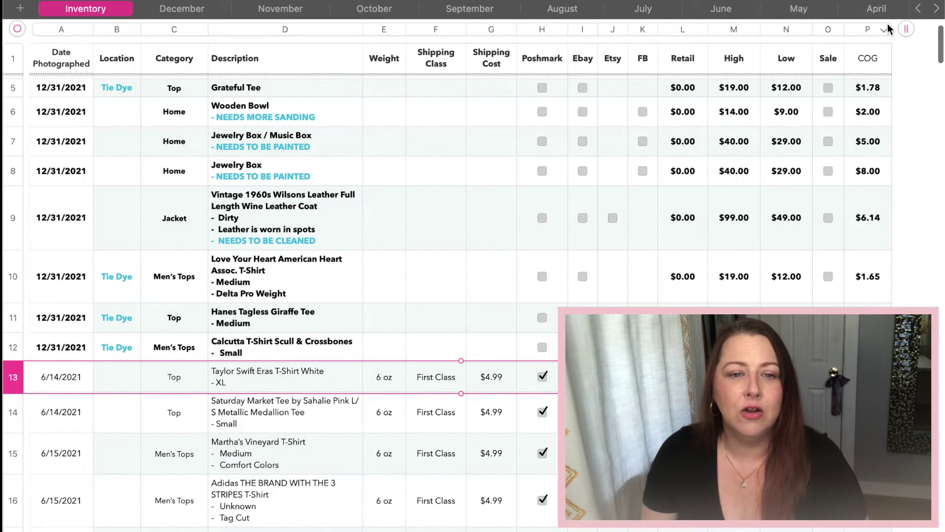
Step: Open the June sheet and examine the Date Sold and Date Photographed cells of the San Sourci Daisy Sweater
{"action": "left_click", "coordinate": [719, 10]}
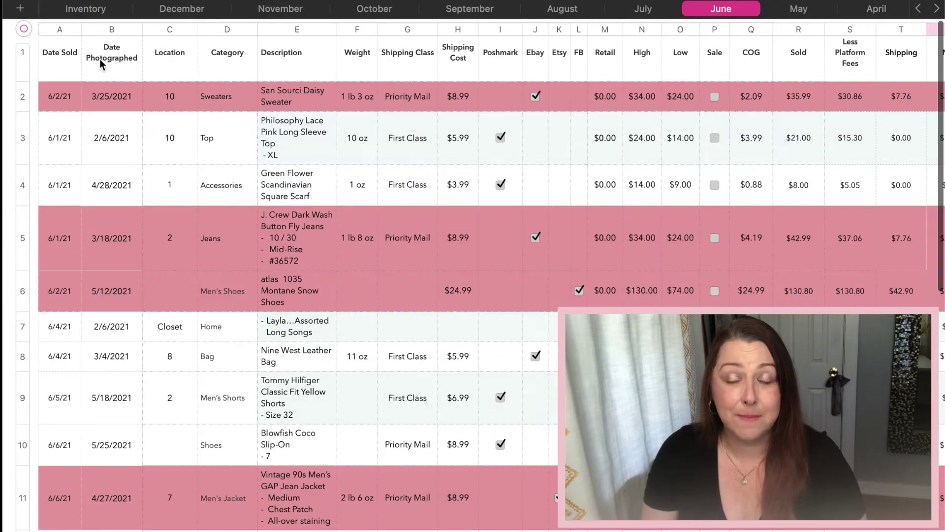
{"action": "left_click", "coordinate": [75, 103]}
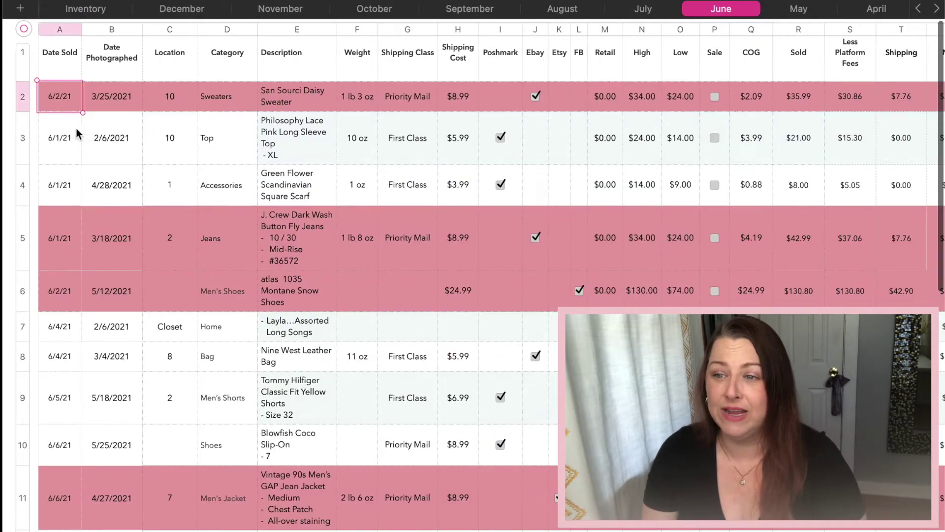
{"action": "left_click", "coordinate": [120, 104]}
{"action": "scroll", "coordinate": [308, 236], "scroll_direction": "right", "scroll_amount": 1}
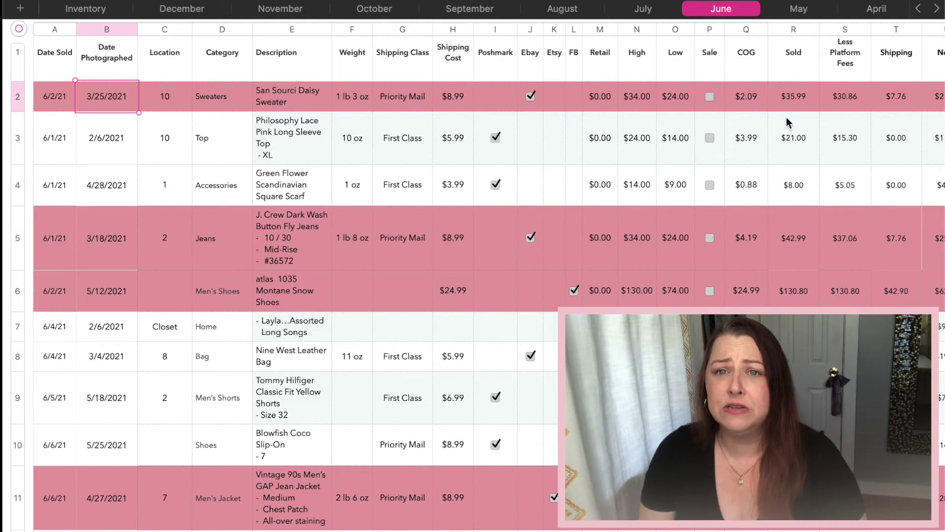
Step: Examine the Sold, Less Platform Fees and Shipping cells of the San Sourci Daisy Sweater in row 2
{"action": "left_click", "coordinate": [792, 104]}
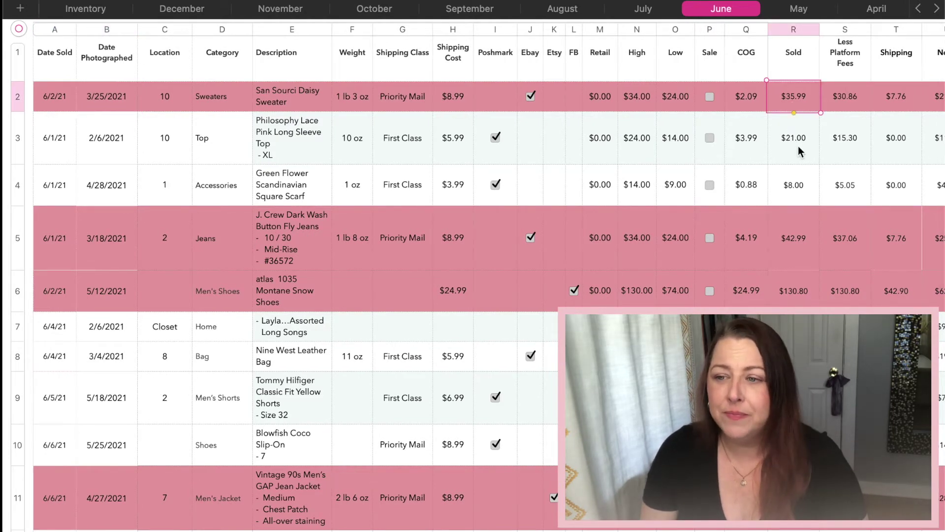
{"action": "scroll", "coordinate": [799, 147], "scroll_direction": "right", "scroll_amount": 3}
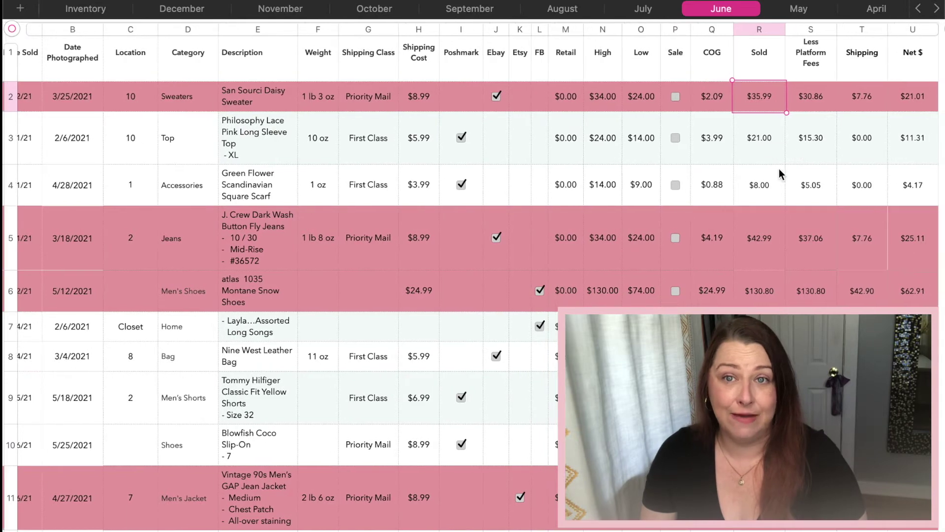
{"action": "left_click", "coordinate": [803, 96]}
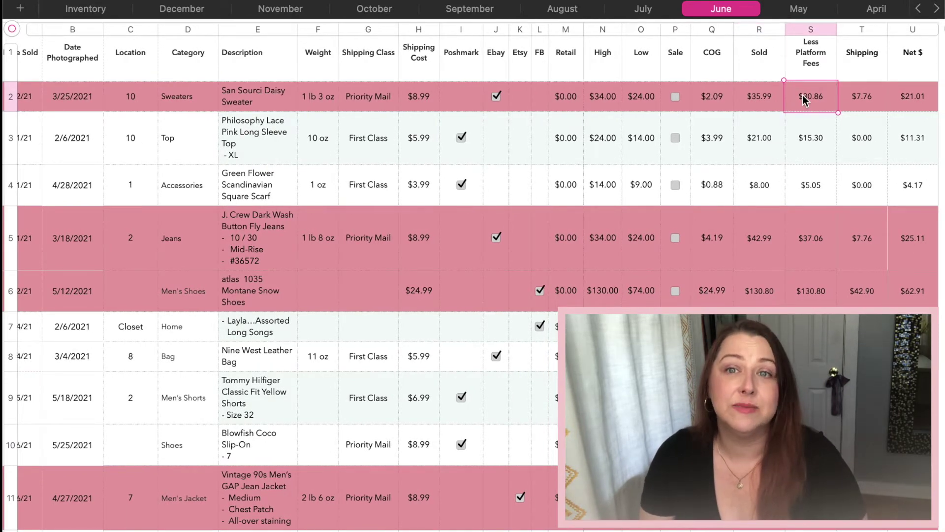
{"action": "left_click", "coordinate": [868, 97]}
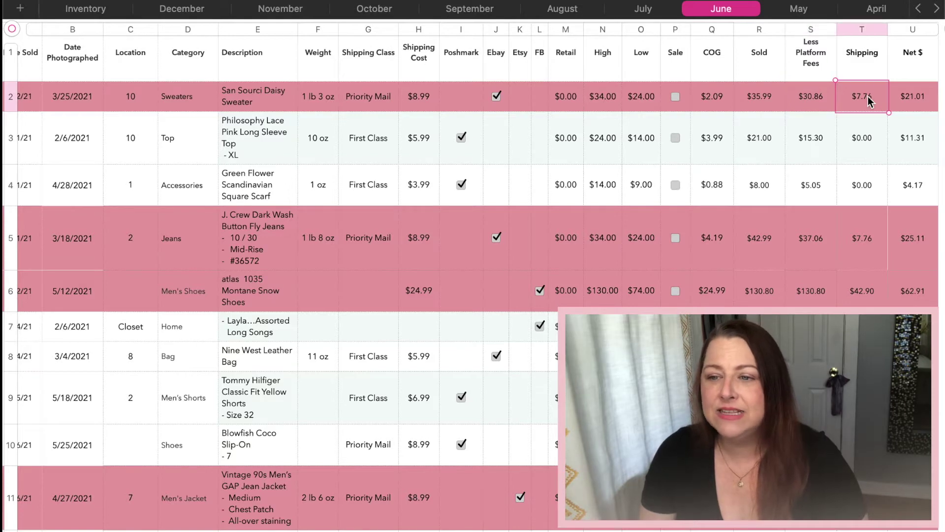
Step: Inspect the Net $ formula for the San Sourci Daisy Sweater and the cells it references
{"action": "scroll", "coordinate": [868, 97], "scroll_direction": "right", "scroll_amount": 1}
{"action": "left_click", "coordinate": [888, 96]}
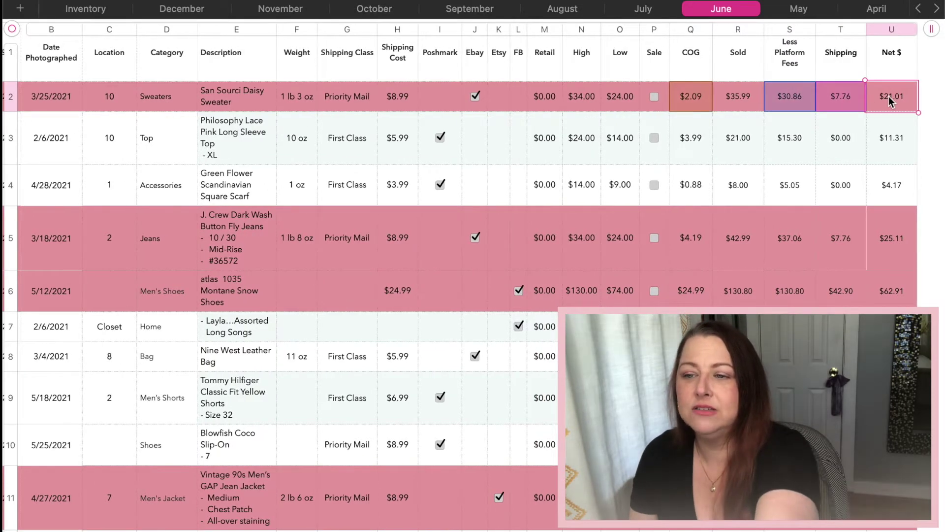
{"action": "scroll", "coordinate": [888, 96], "scroll_direction": "left", "scroll_amount": 1}
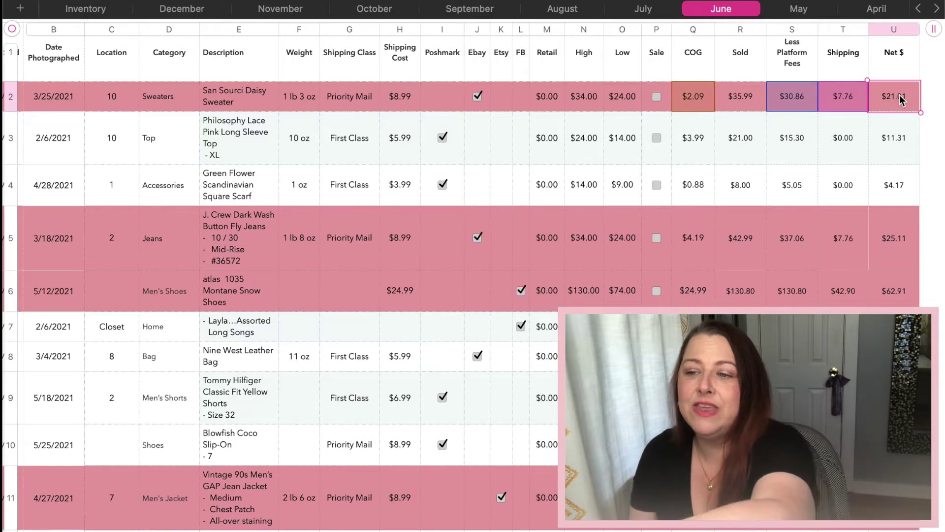
{"action": "scroll", "coordinate": [898, 98], "scroll_direction": "right", "scroll_amount": 1}
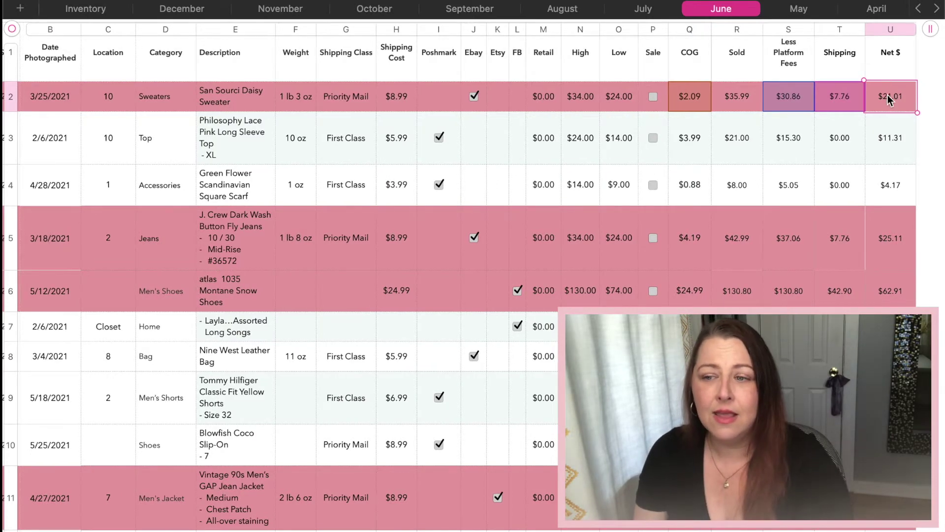
{"action": "scroll", "coordinate": [887, 96], "scroll_direction": "left", "scroll_amount": 2}
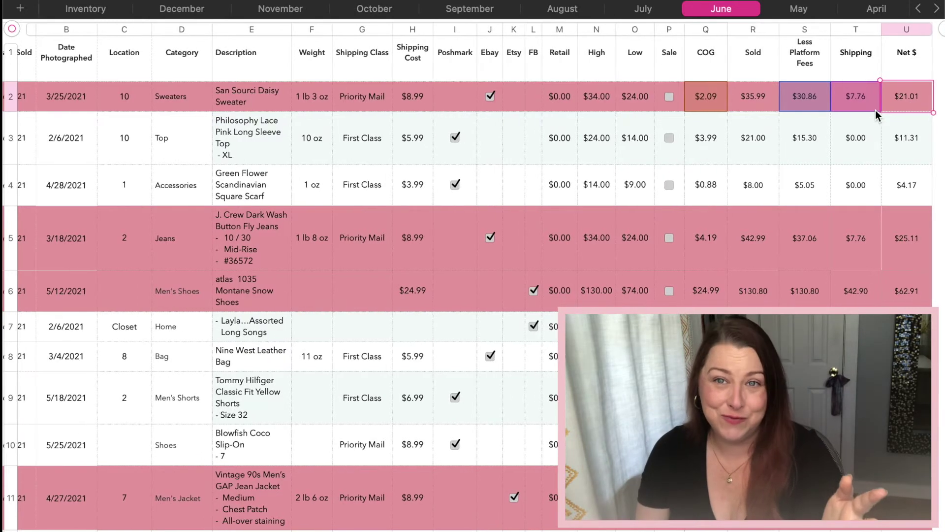
Step: Look through the sold items listed further down the June sheet
{"action": "scroll", "coordinate": [872, 112], "scroll_direction": "down", "scroll_amount": 1}
{"action": "scroll", "coordinate": [872, 111], "scroll_direction": "up", "scroll_amount": 1}
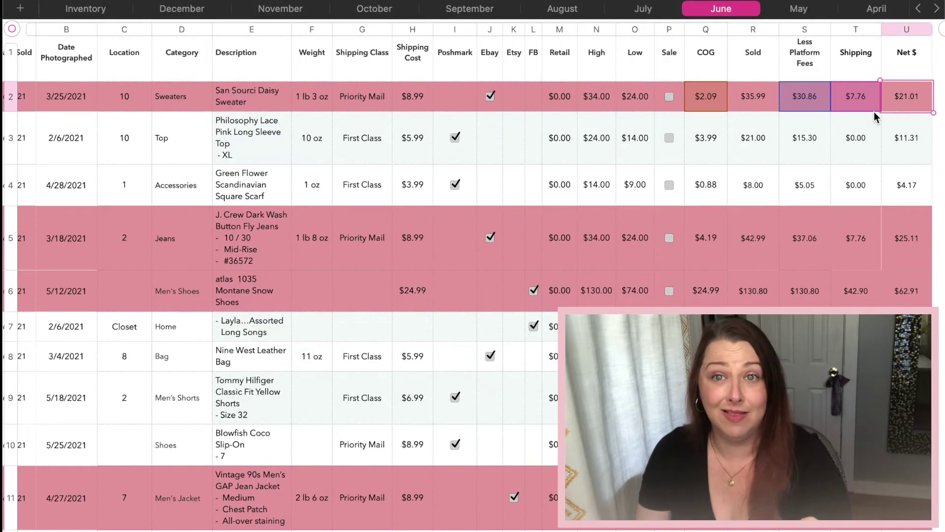
{"action": "scroll", "coordinate": [875, 116], "scroll_direction": "left", "scroll_amount": 2}
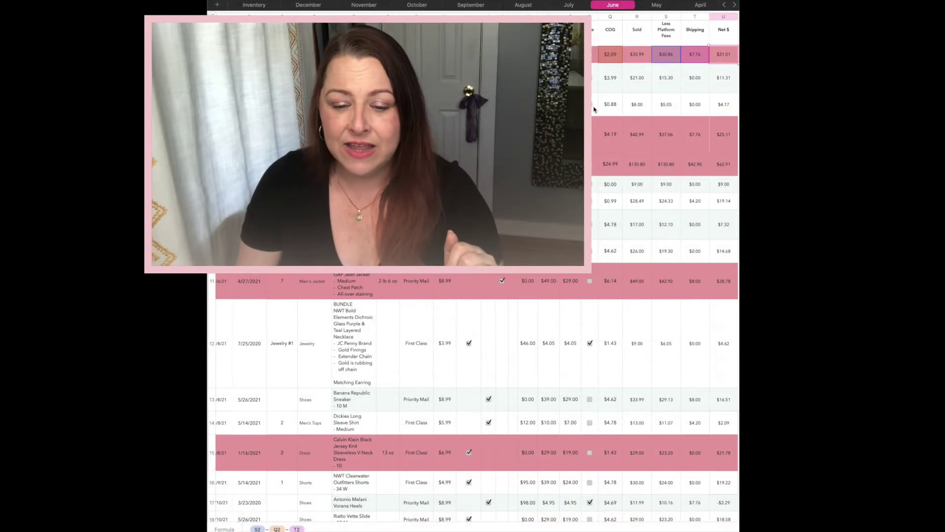
{"action": "scroll", "coordinate": [594, 109], "scroll_direction": "down", "scroll_amount": 3}
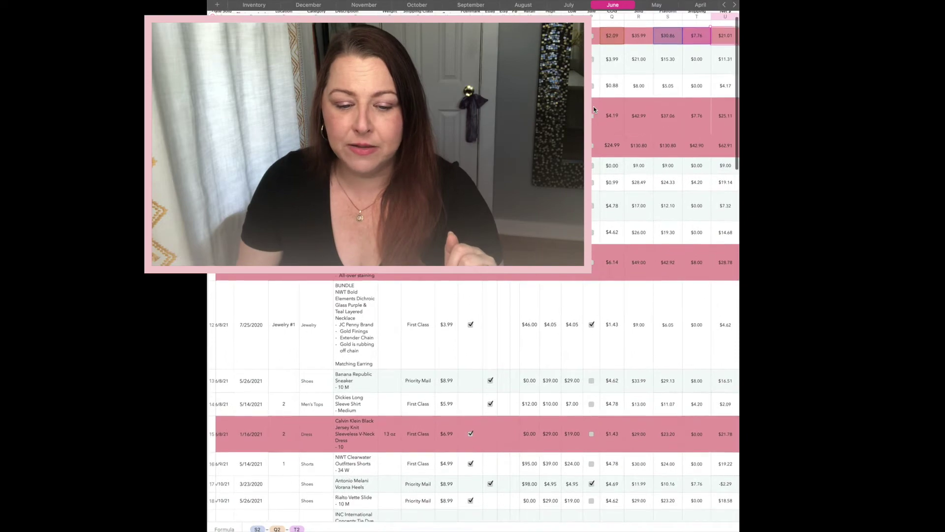
{"action": "scroll", "coordinate": [594, 109], "scroll_direction": "down", "scroll_amount": 10}
{"action": "scroll", "coordinate": [594, 109], "scroll_direction": "down", "scroll_amount": 10}
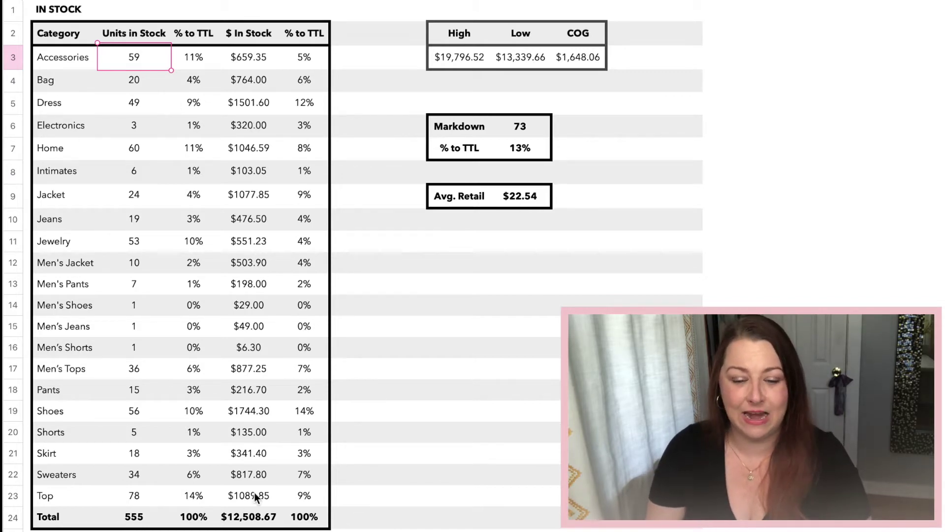
Step: Look over the monthly sales tables below the In Stock table on the Inventory & Sales by Month sheet, ending back at the In Stock table
{"action": "scroll", "coordinate": [270, 497], "scroll_direction": "down", "scroll_amount": 20}
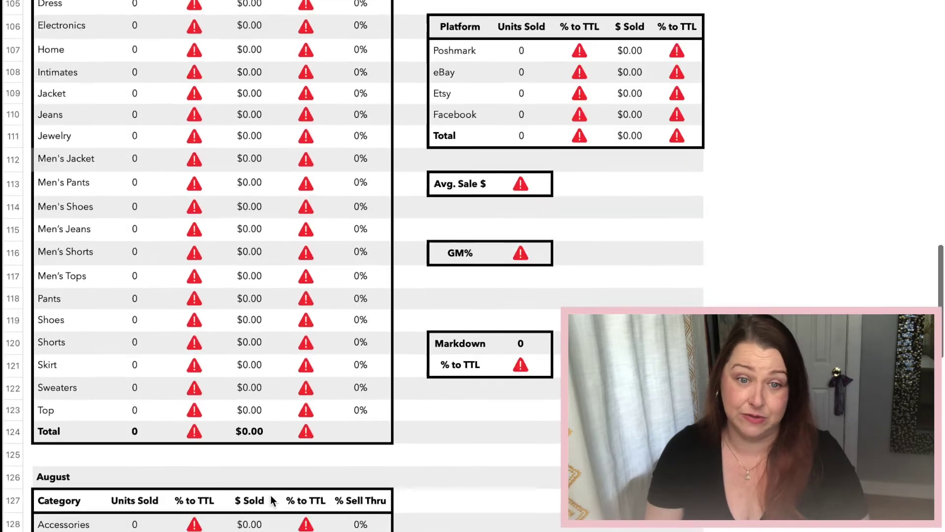
{"action": "scroll", "coordinate": [270, 494], "scroll_direction": "down", "scroll_amount": 5}
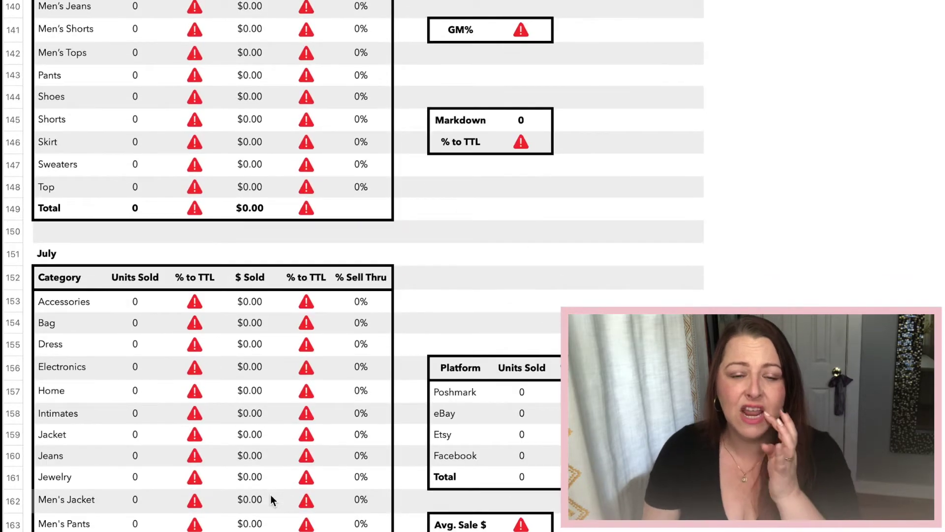
{"action": "scroll", "coordinate": [270, 495], "scroll_direction": "up", "scroll_amount": 20}
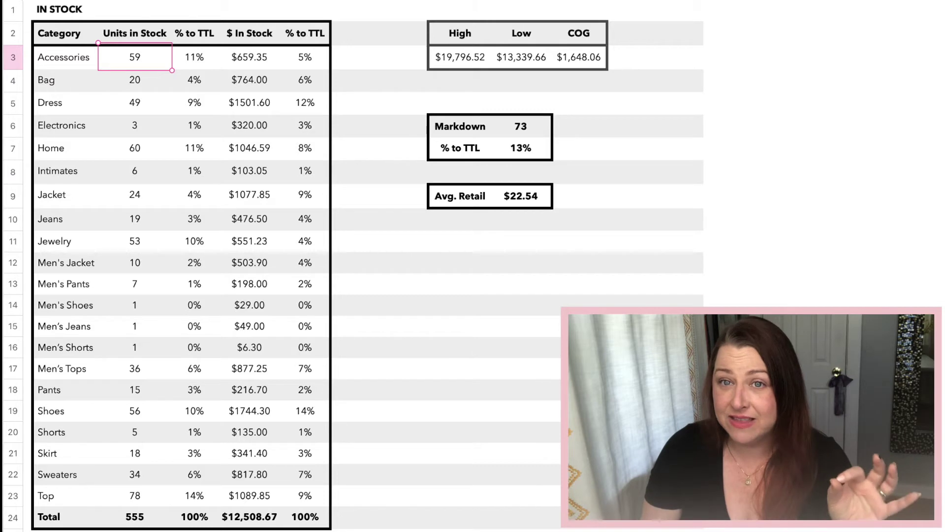
Step: Examine the Units in Stock column from Accessories to Total and inspect the COUNTIF formula behind the Accessories count
{"action": "left_click", "coordinate": [150, 520], "text": "shift"}
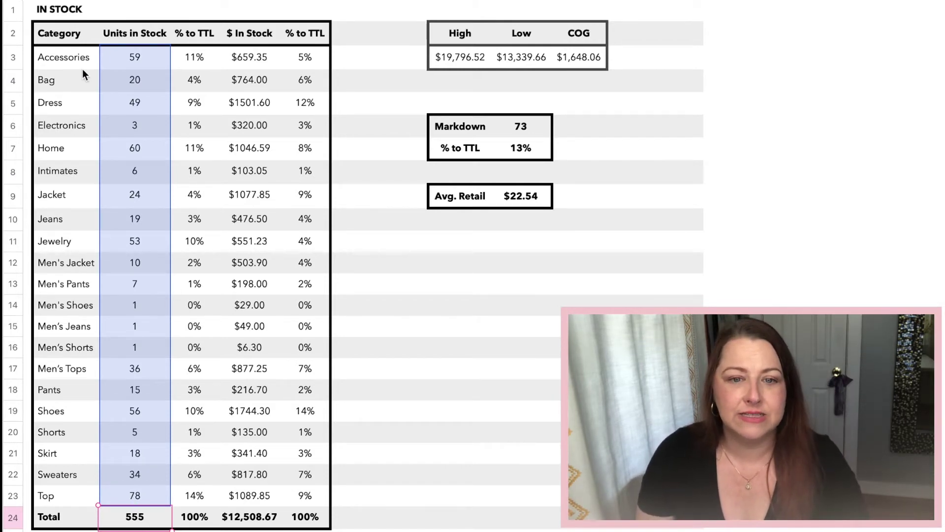
{"action": "left_click", "coordinate": [134, 59]}
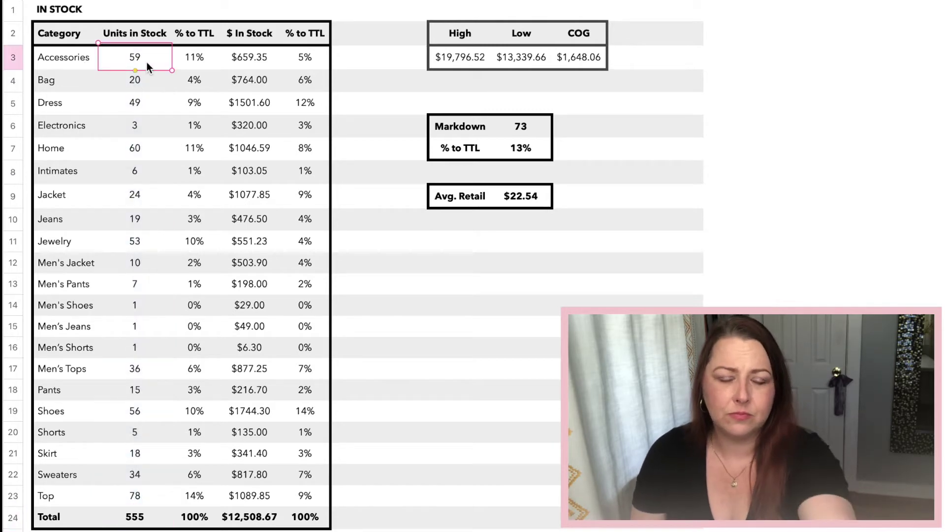
{"action": "double_click", "coordinate": [147, 61]}
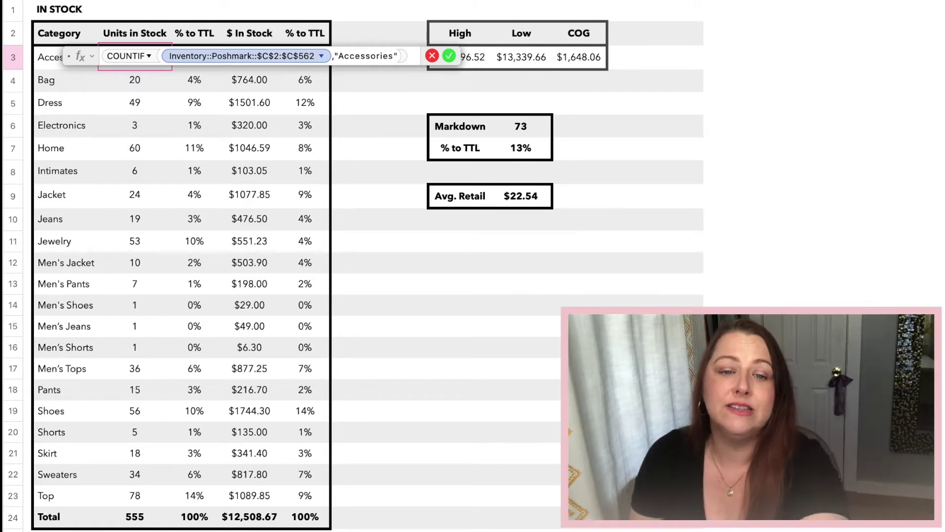
{"action": "key", "text": "Return"}
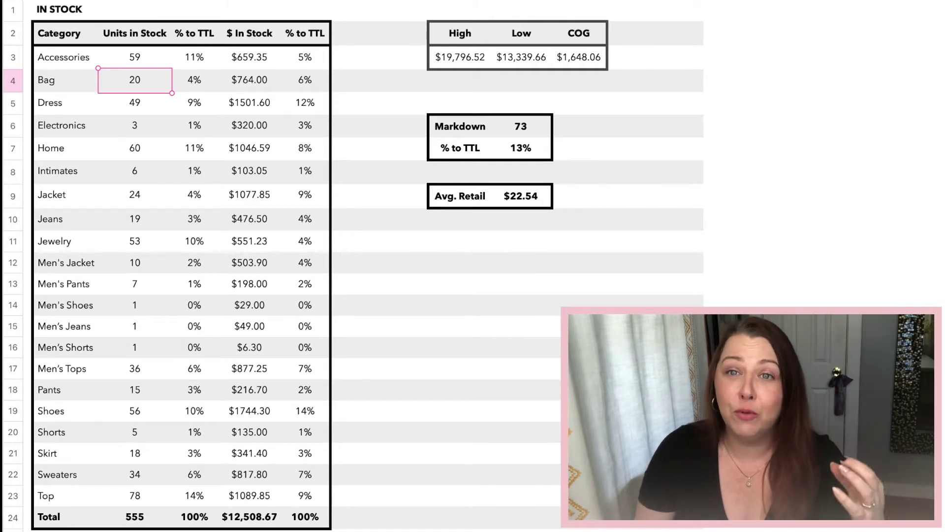
{"action": "left_click", "coordinate": [126, 60]}
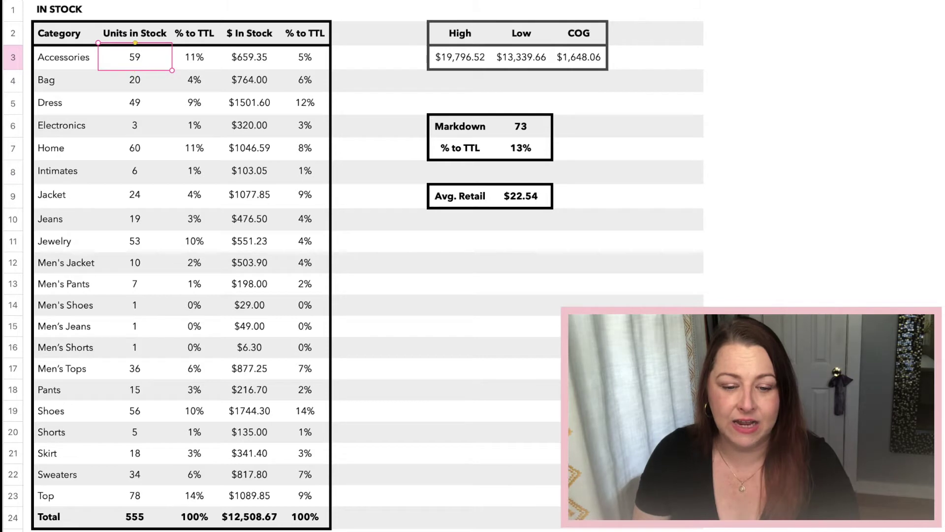
{"action": "left_click", "coordinate": [139, 527], "text": "shift"}
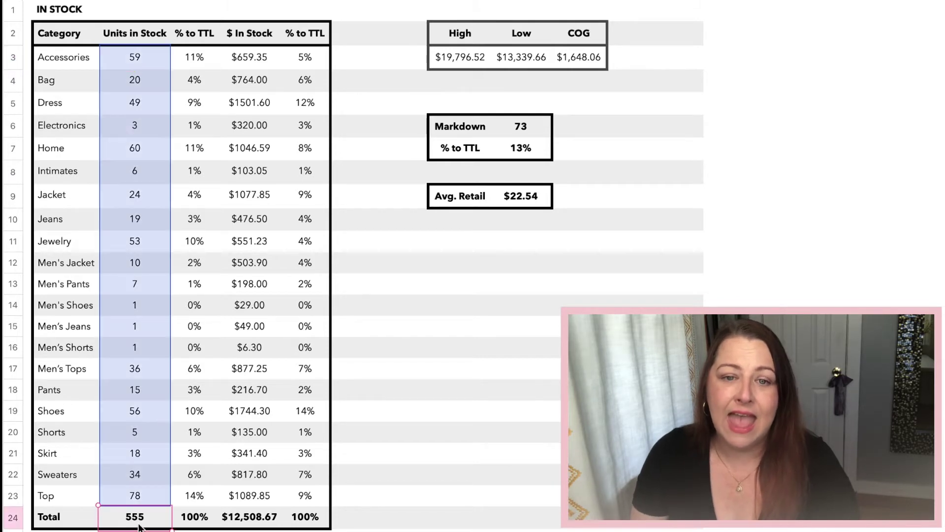
Step: Inspect the % to TTL formula that divides the Accessories units by the total units in stock
{"action": "left_click", "coordinate": [190, 66]}
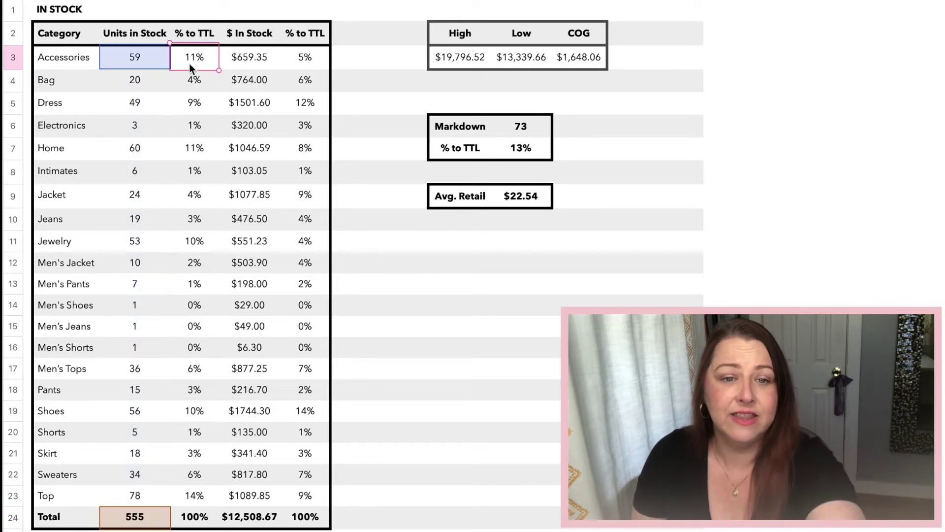
{"action": "double_click", "coordinate": [191, 61]}
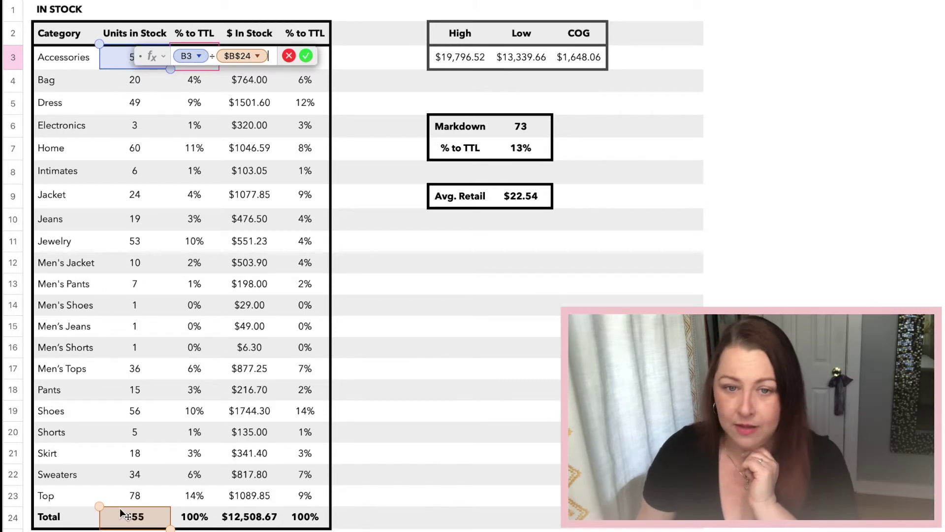
{"action": "key", "text": "Return"}
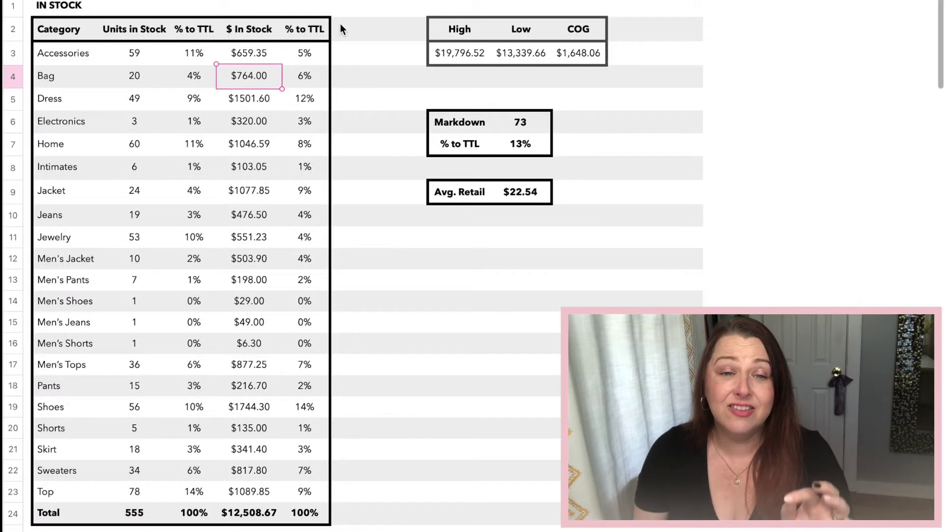
Step: Examine the Accessories $ In Stock value against the Inventory sheet's item data, along with its dollar % to TTL cell
{"action": "left_click", "coordinate": [265, 57]}
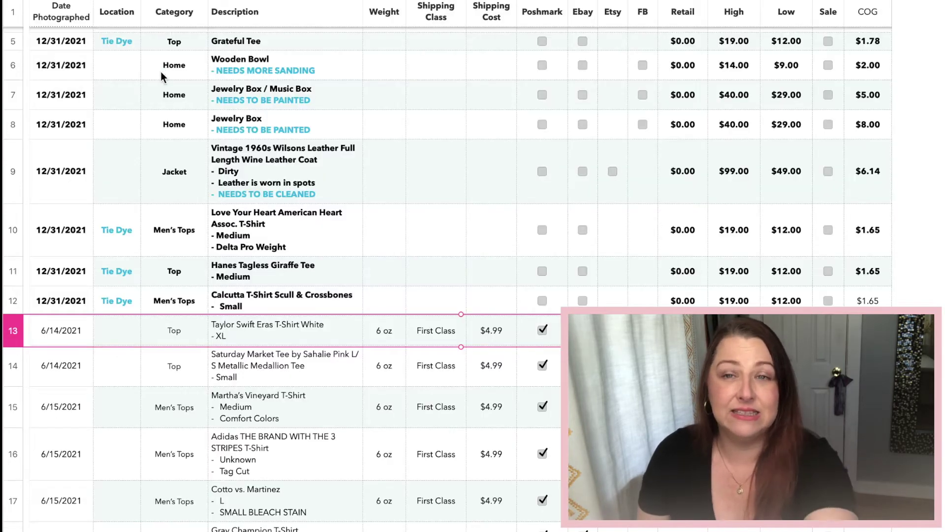
{"action": "scroll", "coordinate": [165, 125], "scroll_direction": "up", "scroll_amount": 3}
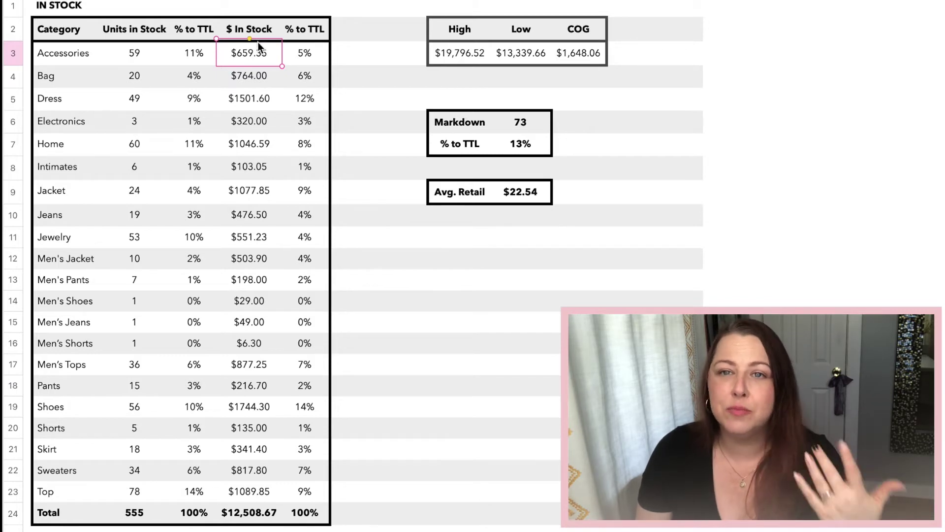
{"action": "left_click", "coordinate": [300, 55]}
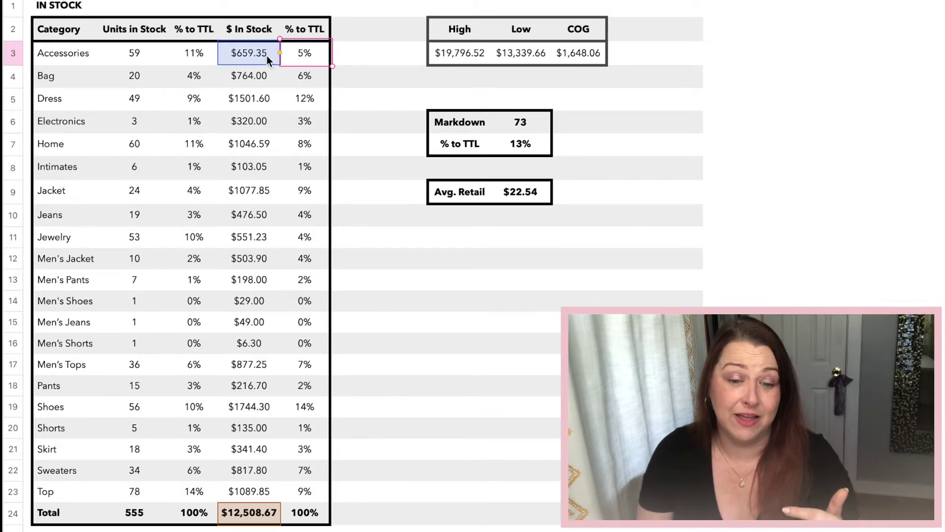
{"action": "scroll", "coordinate": [267, 55], "scroll_direction": "up", "scroll_amount": 1}
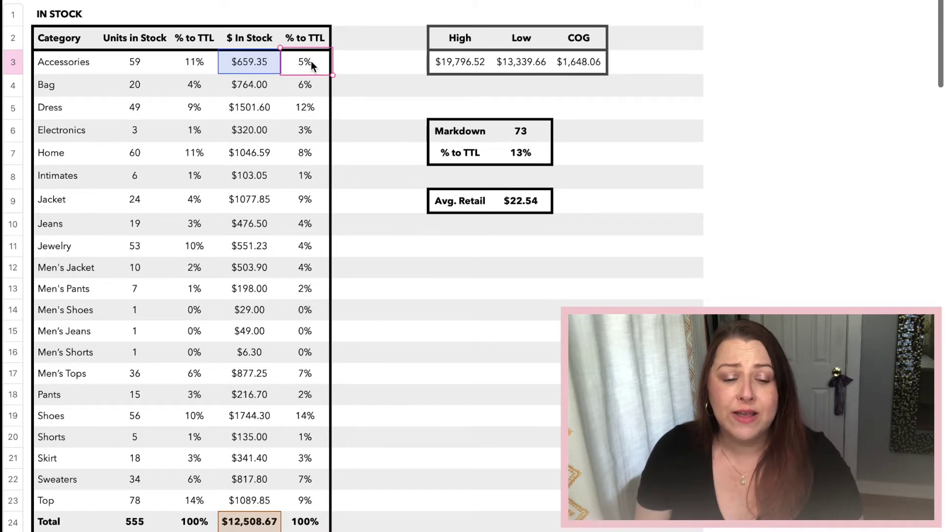
Step: Inspect the formula that pulls the Low price total from the Inventory sheet, leaving it unedited
{"action": "scroll", "coordinate": [226, 436], "scroll_direction": "down", "scroll_amount": 1}
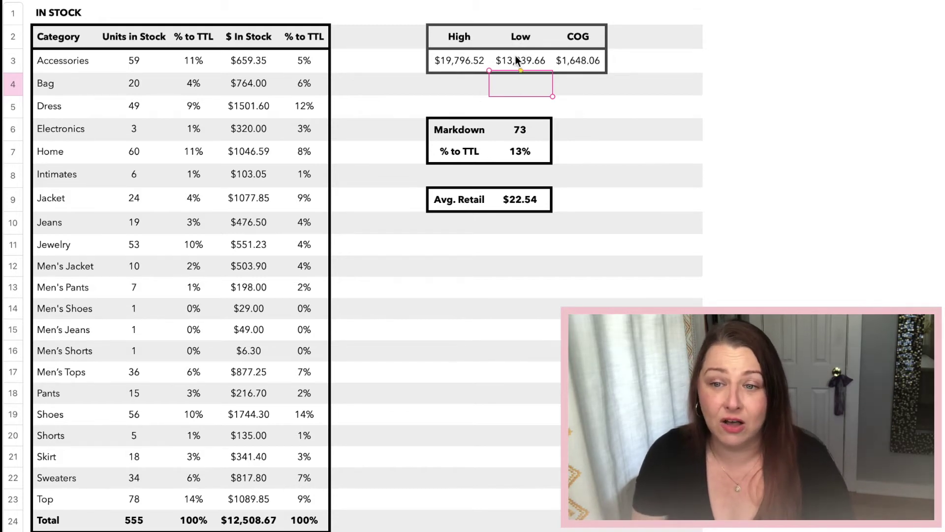
{"action": "scroll", "coordinate": [516, 68], "scroll_direction": "down", "scroll_amount": 1}
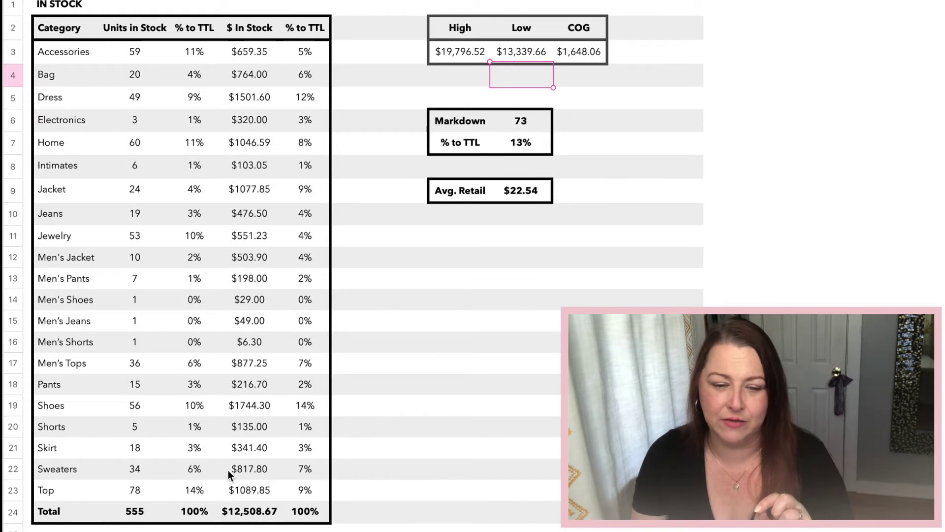
{"action": "left_click", "coordinate": [525, 51]}
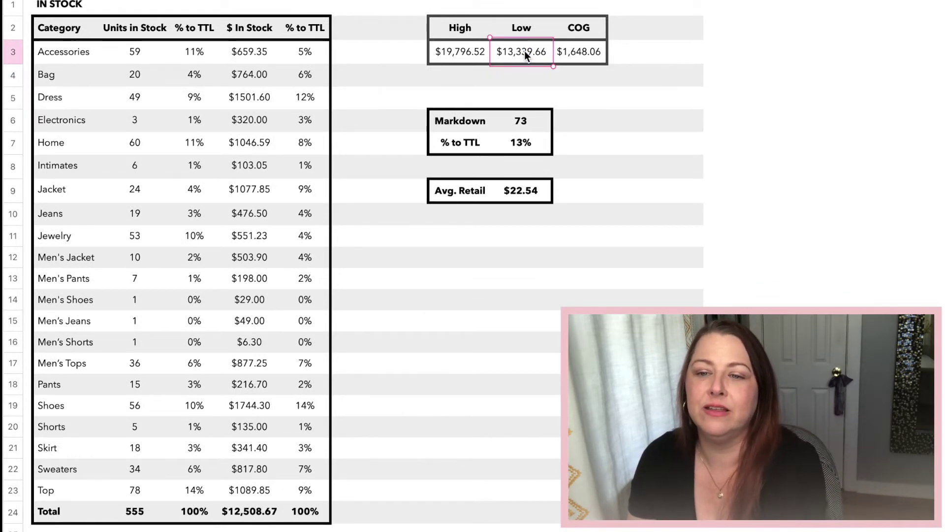
{"action": "double_click", "coordinate": [524, 52]}
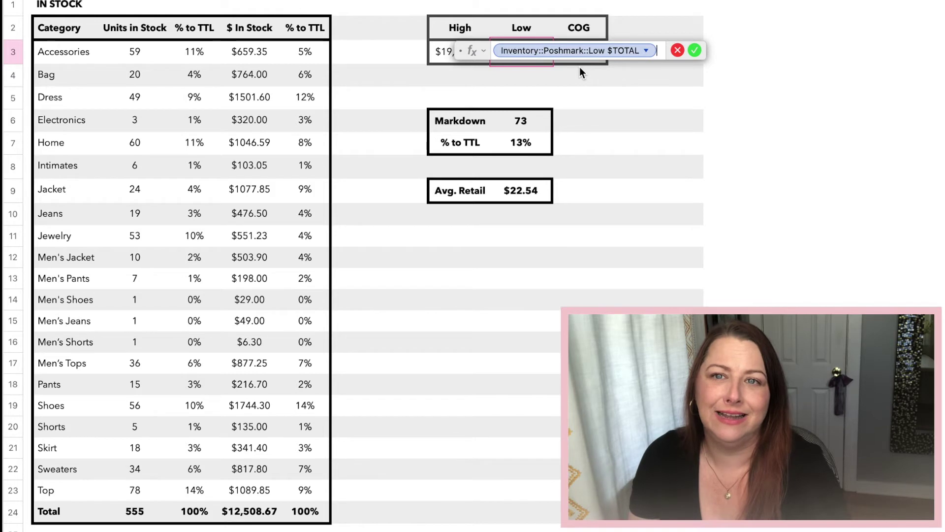
{"action": "key", "text": "Escape"}
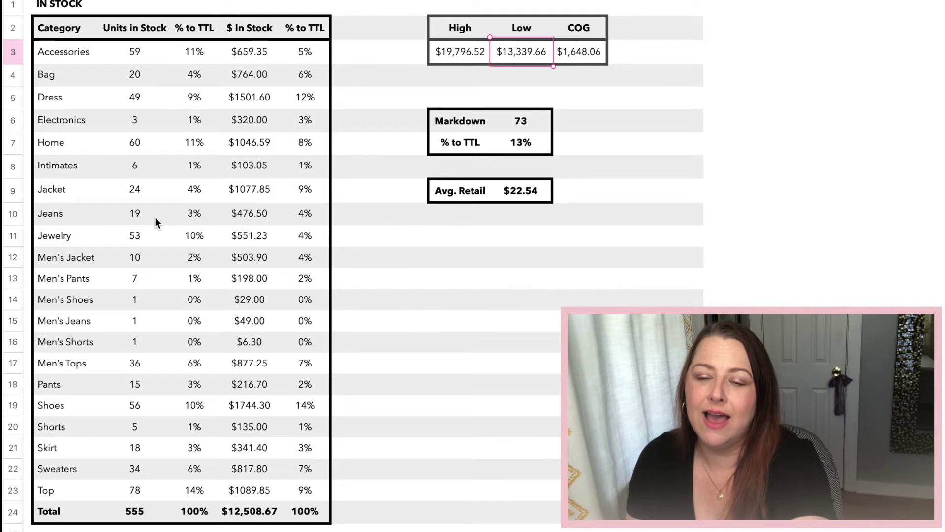
{"action": "left_click", "coordinate": [555, 93]}
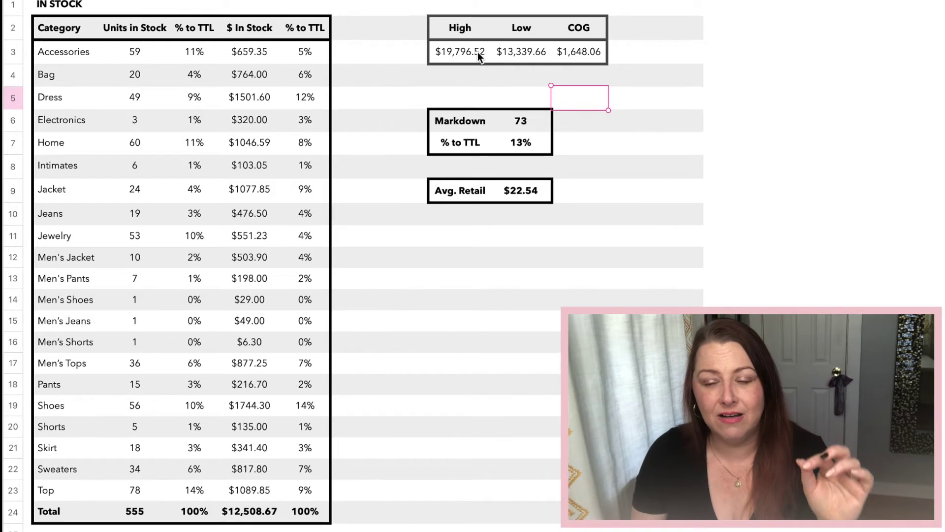
Step: Examine the Markdown count and its % to TTL, and inspect the Avg. Retail formula
{"action": "scroll", "coordinate": [477, 53], "scroll_direction": "down", "scroll_amount": 3}
{"action": "scroll", "coordinate": [477, 52], "scroll_direction": "up", "scroll_amount": 3}
{"action": "left_click", "coordinate": [535, 137]}
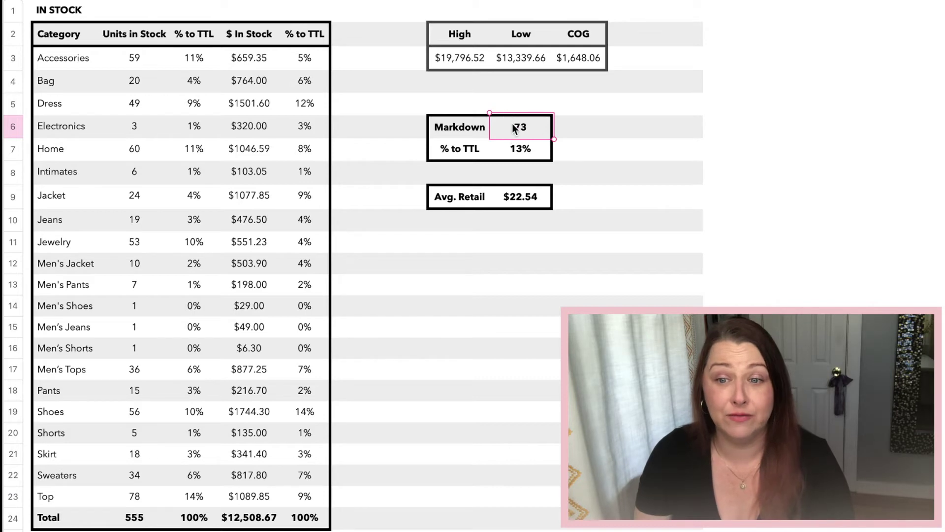
{"action": "scroll", "coordinate": [514, 127], "scroll_direction": "down", "scroll_amount": 1}
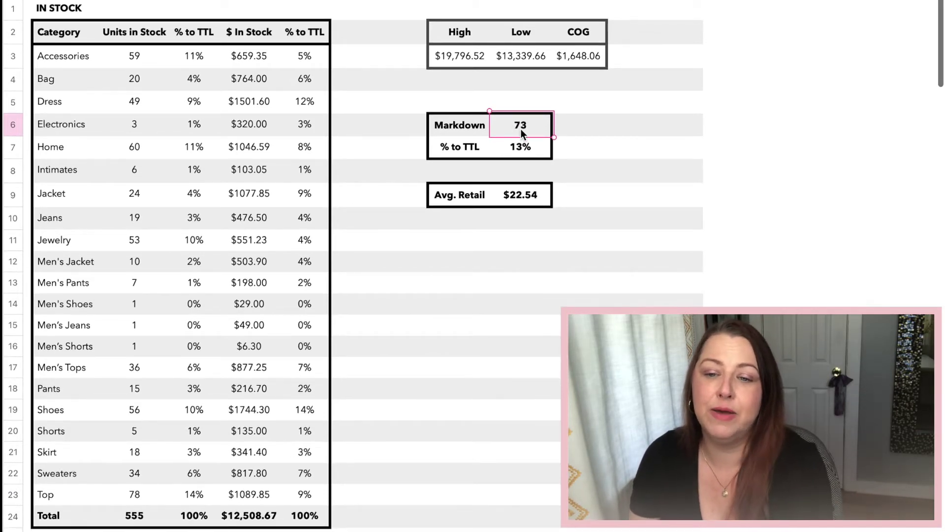
{"action": "left_click", "coordinate": [525, 147]}
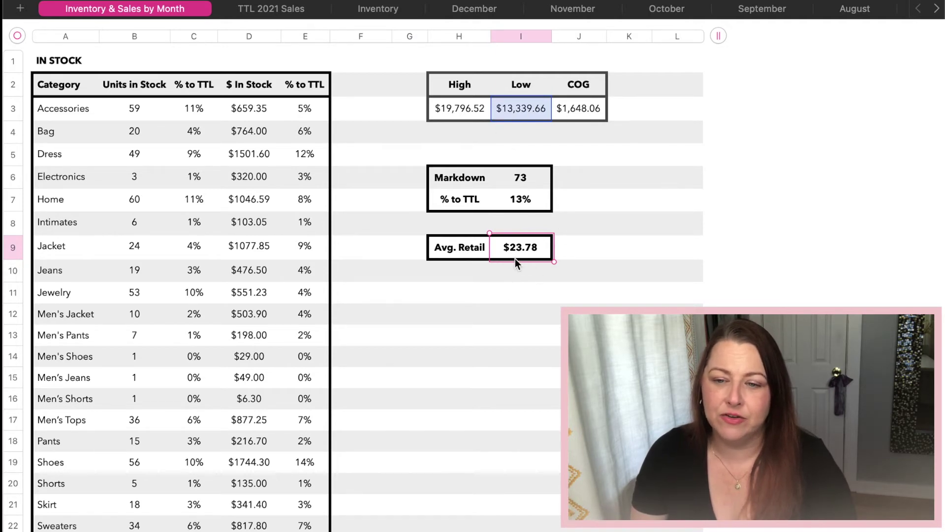
{"action": "double_click", "coordinate": [527, 253]}
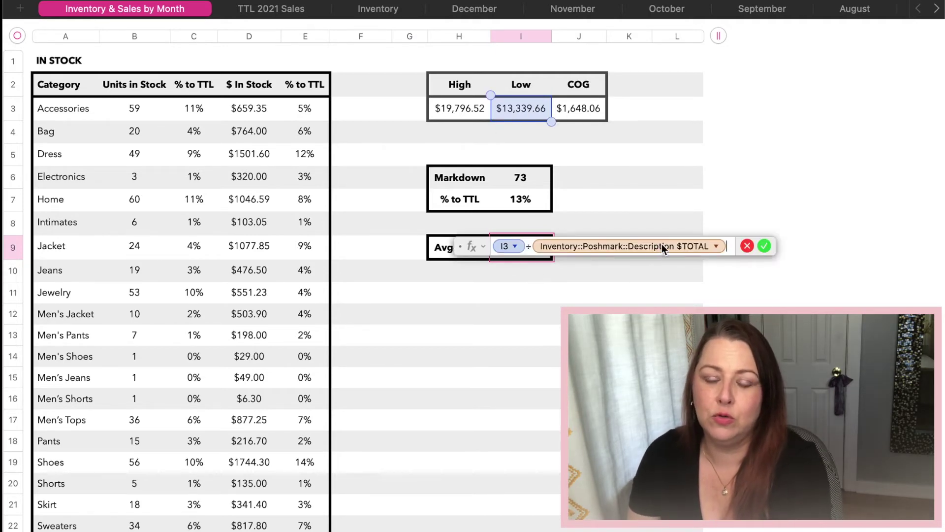
{"action": "key", "text": "Return"}
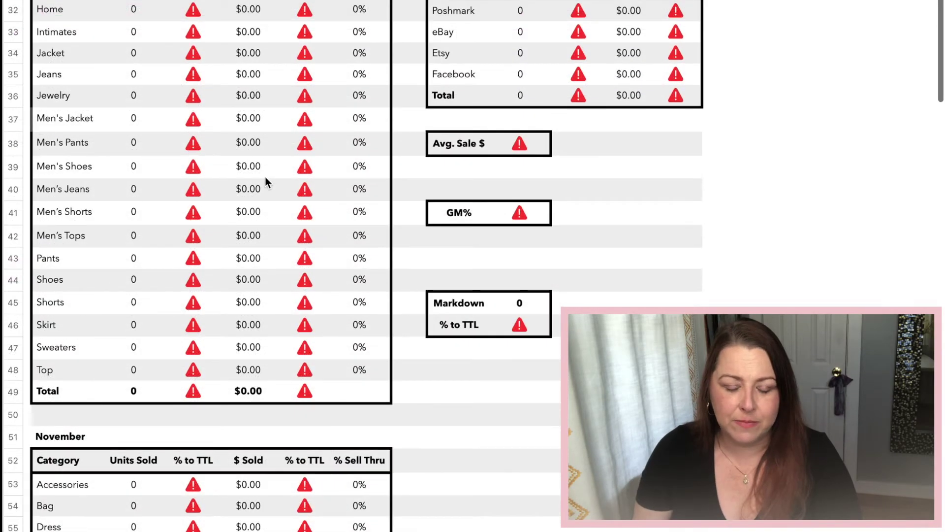
Step: Go to the June section of the monthly sales tables and examine its category and platform figures
{"action": "scroll", "coordinate": [265, 177], "scroll_direction": "down", "scroll_amount": 20}
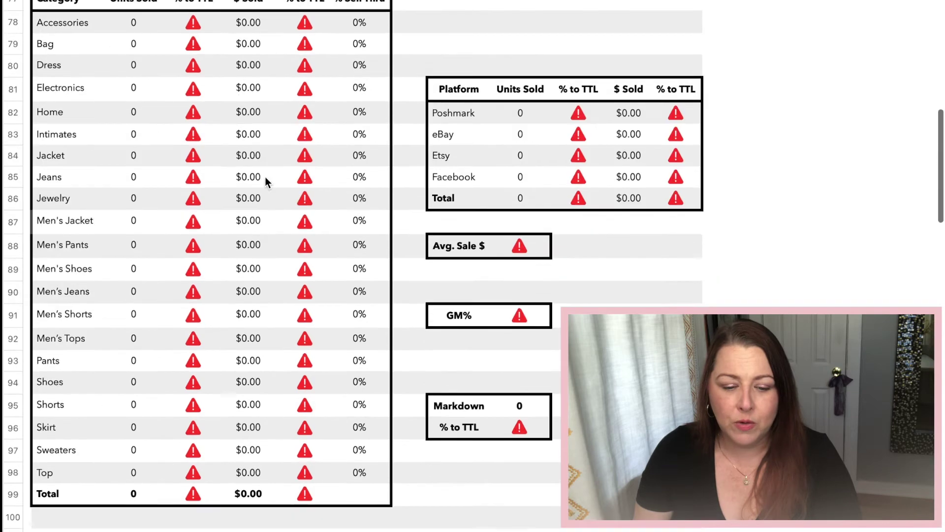
{"action": "scroll", "coordinate": [265, 176], "scroll_direction": "down", "scroll_amount": 18}
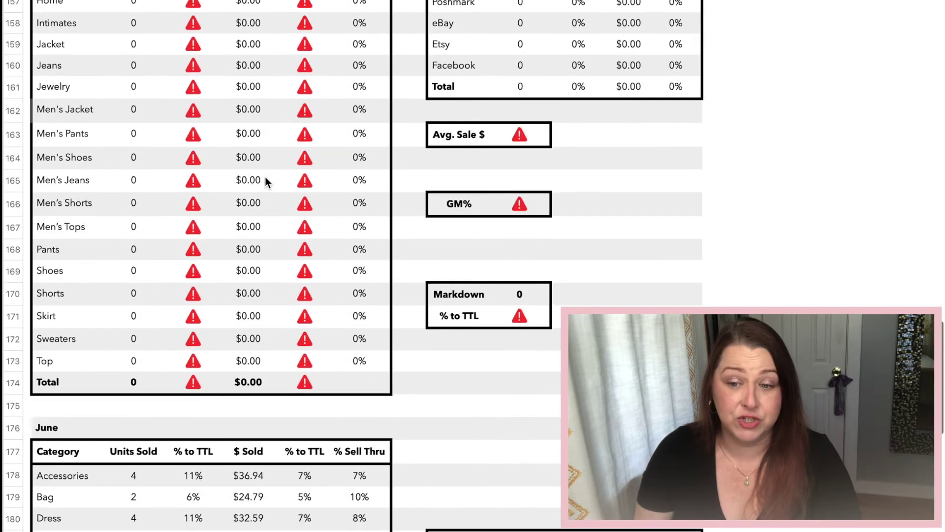
{"action": "scroll", "coordinate": [264, 176], "scroll_direction": "down", "scroll_amount": 2}
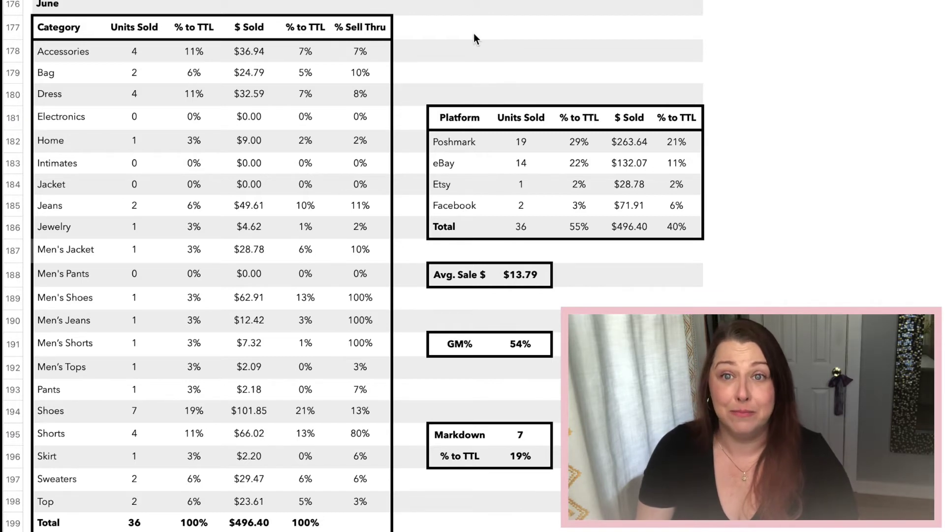
{"action": "scroll", "coordinate": [376, 62], "scroll_direction": "up", "scroll_amount": 1}
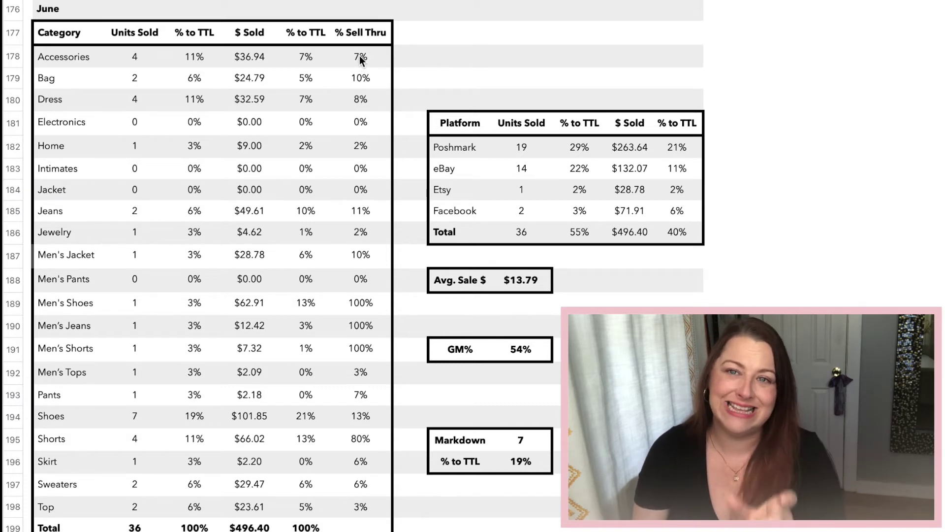
Step: Examine June's Accessories % Sell Thru cell against its Units Sold and the in-stock unit count, including the men's shoes, jeans and shorts rows
{"action": "scroll", "coordinate": [360, 58], "scroll_direction": "up", "scroll_amount": 2}
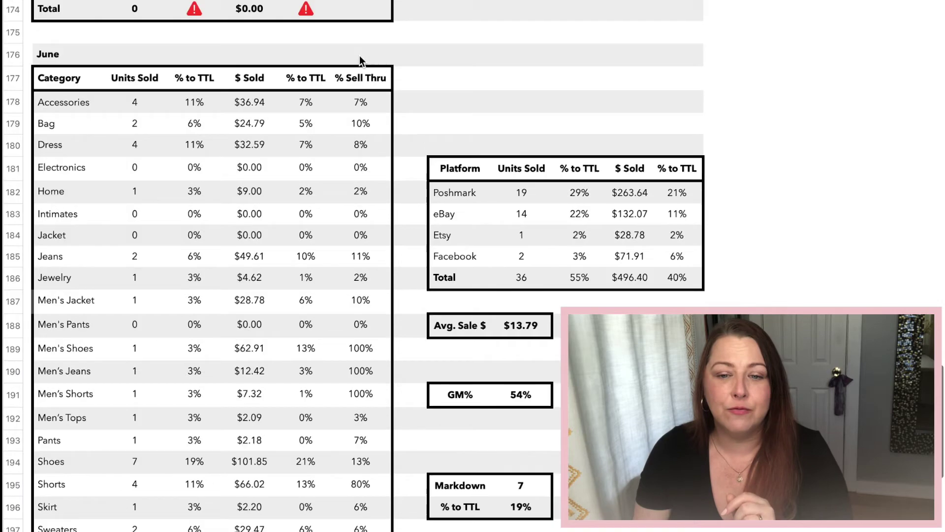
{"action": "scroll", "coordinate": [359, 58], "scroll_direction": "up", "scroll_amount": 3}
{"action": "left_click", "coordinate": [375, 166]}
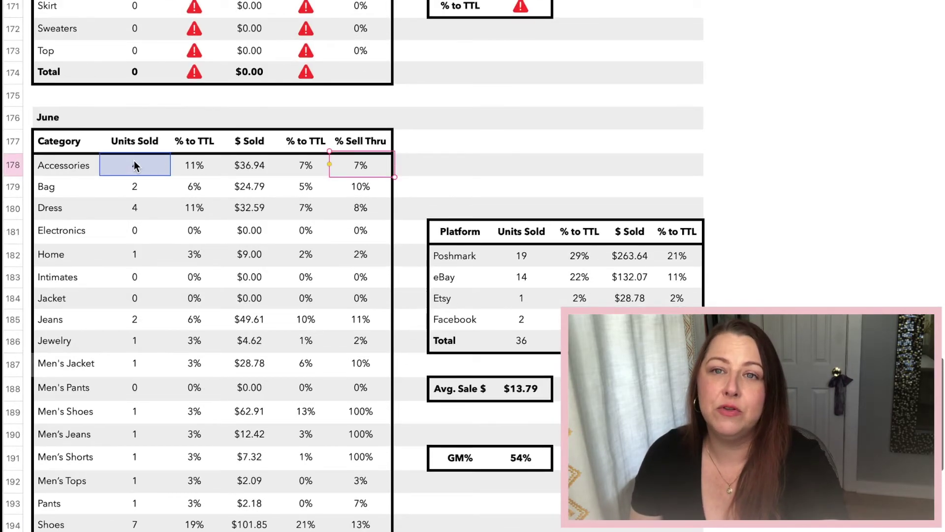
{"action": "scroll", "coordinate": [135, 166], "scroll_direction": "up", "scroll_amount": 20}
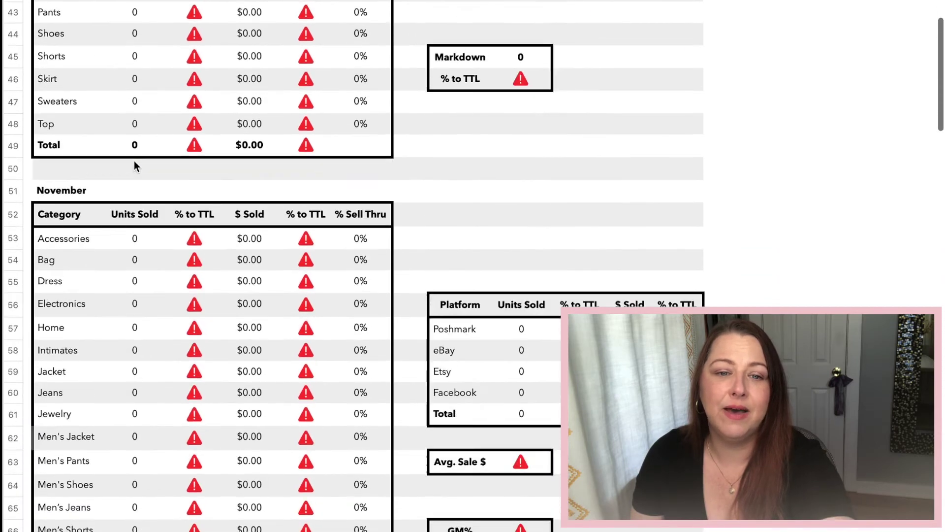
{"action": "scroll", "coordinate": [135, 167], "scroll_direction": "up", "scroll_amount": 15}
{"action": "scroll", "coordinate": [135, 167], "scroll_direction": "down", "scroll_amount": 2}
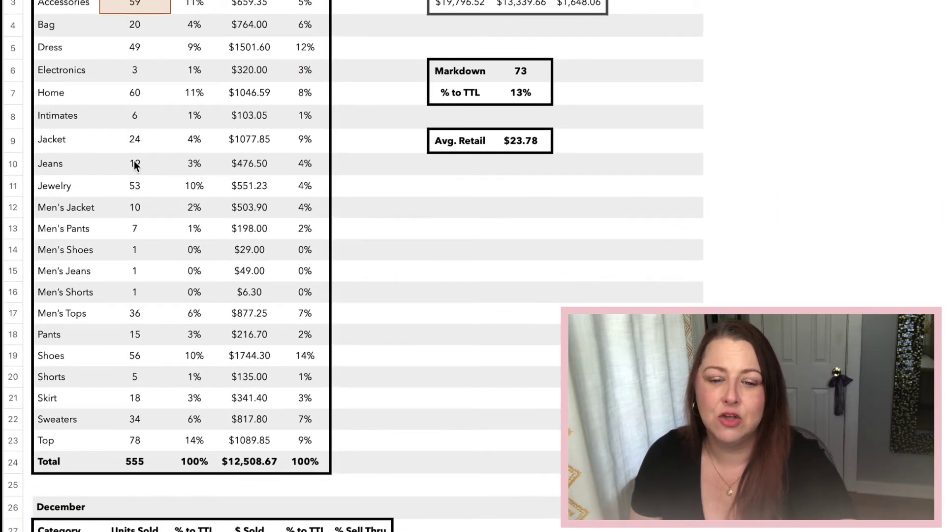
{"action": "scroll", "coordinate": [135, 166], "scroll_direction": "down", "scroll_amount": 20}
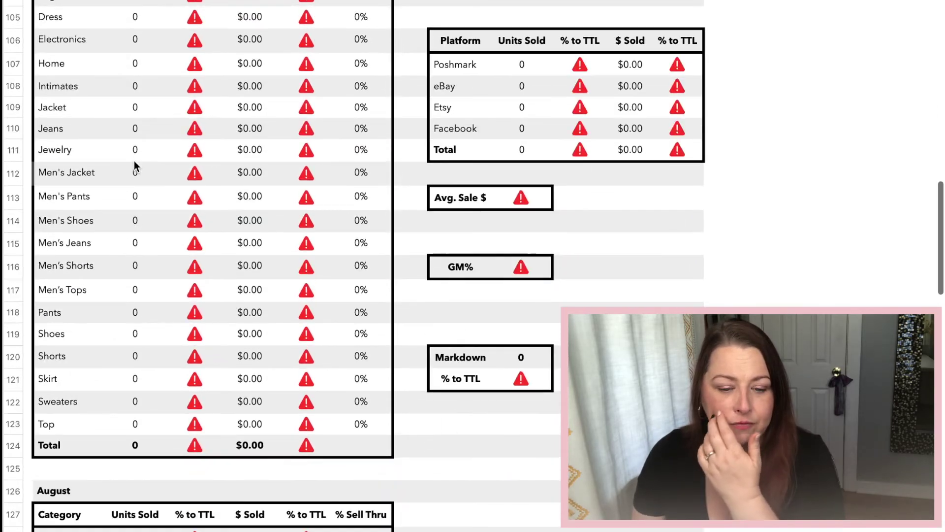
{"action": "scroll", "coordinate": [135, 167], "scroll_direction": "down", "scroll_amount": 15}
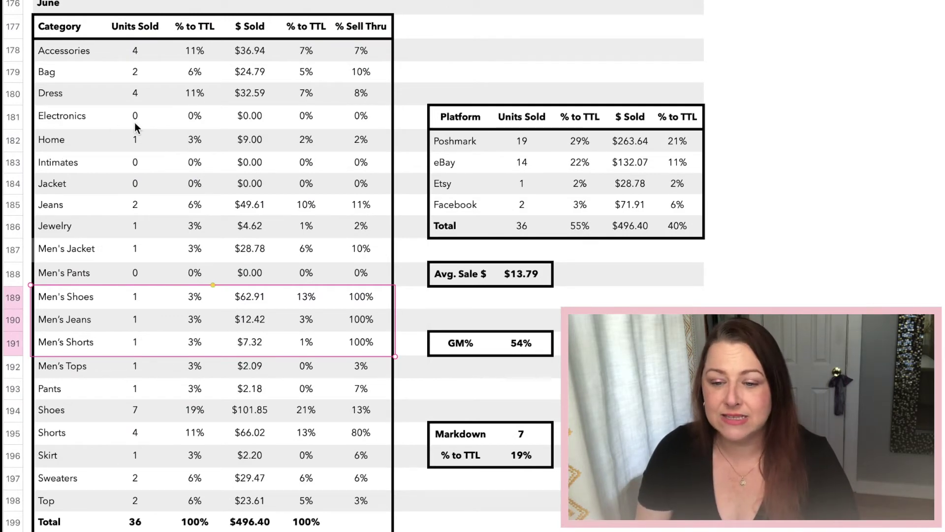
Step: Inspect June's Avg. Sale $, GM% and Markdown % to TTL cells, leaving their formulas unedited
{"action": "left_click", "coordinate": [525, 278]}
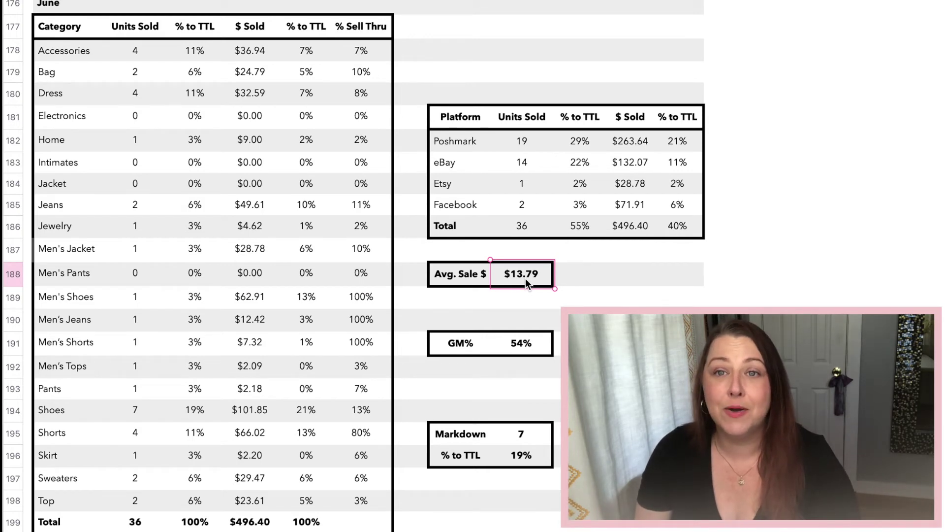
{"action": "left_click", "coordinate": [524, 347]}
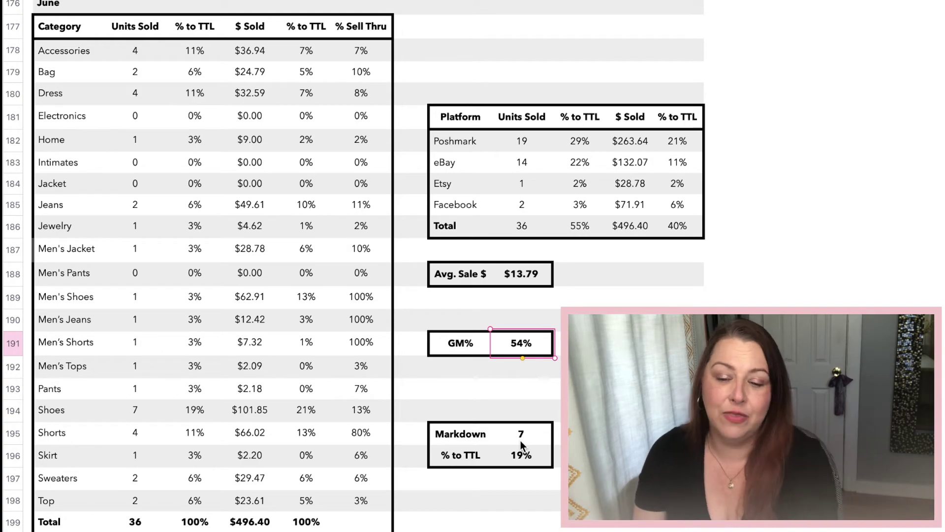
{"action": "left_click", "coordinate": [531, 461]}
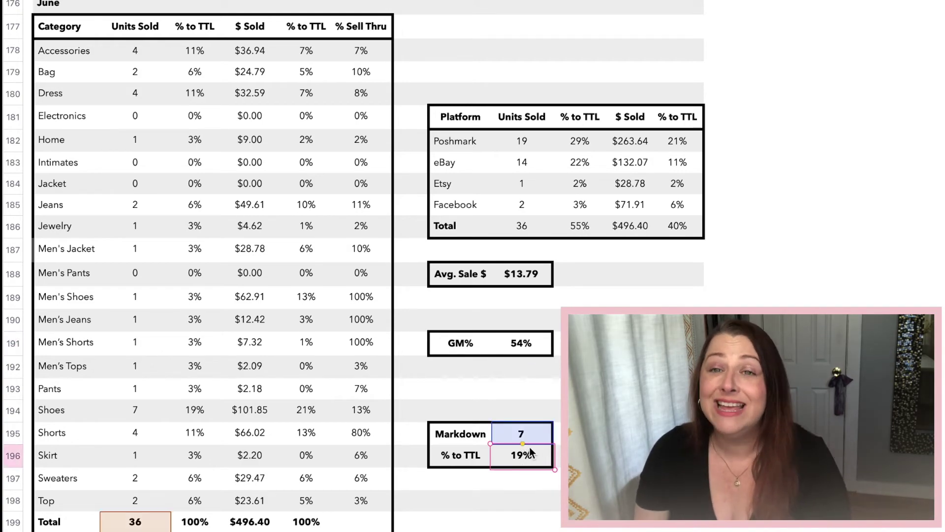
{"action": "scroll", "coordinate": [521, 211], "scroll_direction": "up", "scroll_amount": 4}
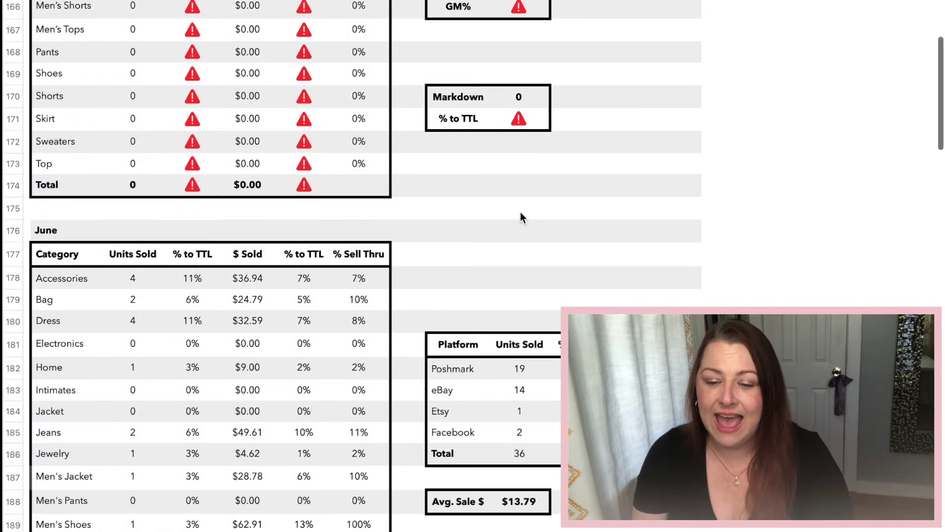
{"action": "scroll", "coordinate": [521, 212], "scroll_direction": "down", "scroll_amount": 5}
{"action": "scroll", "coordinate": [521, 212], "scroll_direction": "down", "scroll_amount": 1}
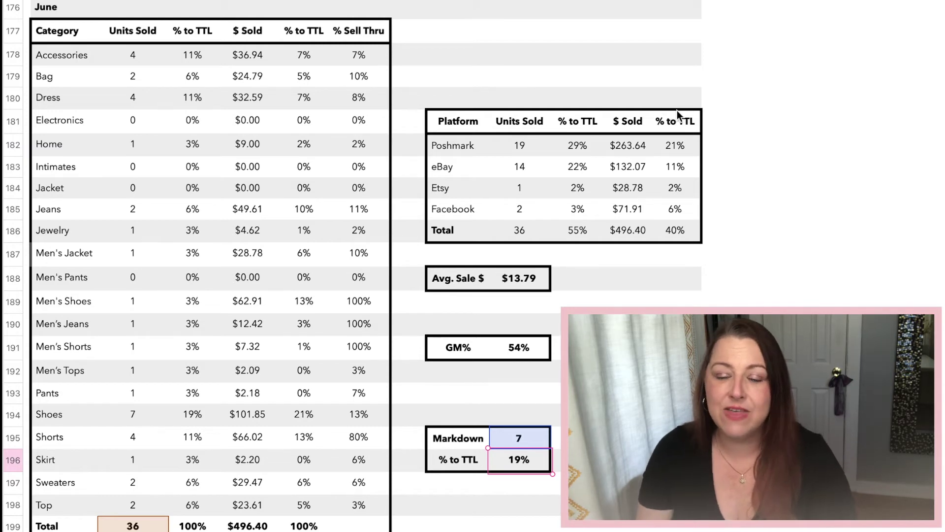
Step: Examine June's Platform table, checking Poshmark's Units Sold against the monthly sold sheet's platform checkboxes and inspecting its $ Sold cell
{"action": "left_click_drag", "start_coordinate": [686, 117], "coordinate": [472, 213]}
{"action": "scroll", "coordinate": [471, 212], "scroll_direction": "up", "scroll_amount": 1}
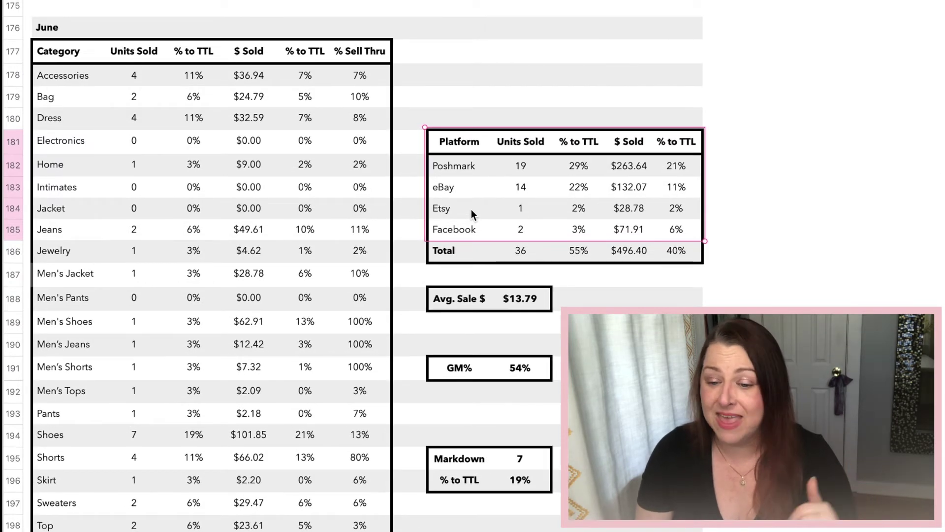
{"action": "left_click", "coordinate": [512, 99]}
{"action": "left_click", "coordinate": [530, 175]}
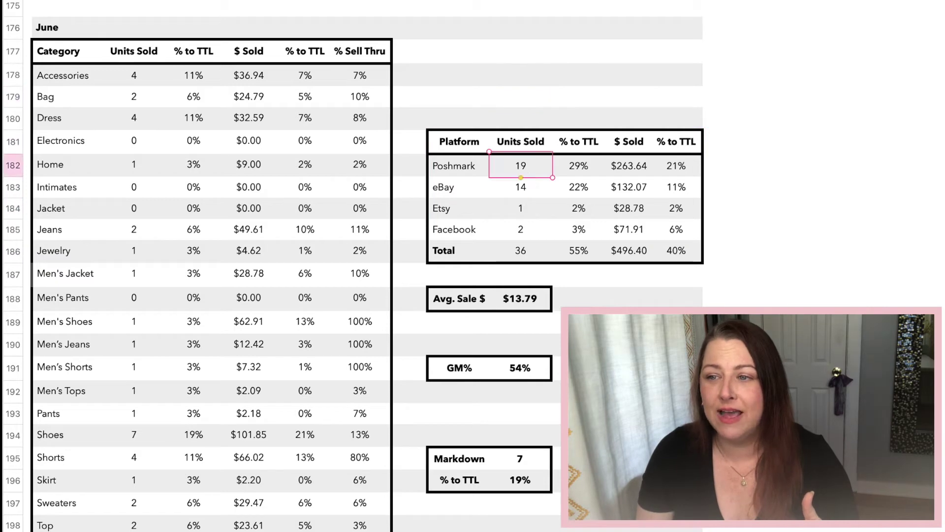
{"action": "scroll", "coordinate": [534, 197], "scroll_direction": "down", "scroll_amount": 1}
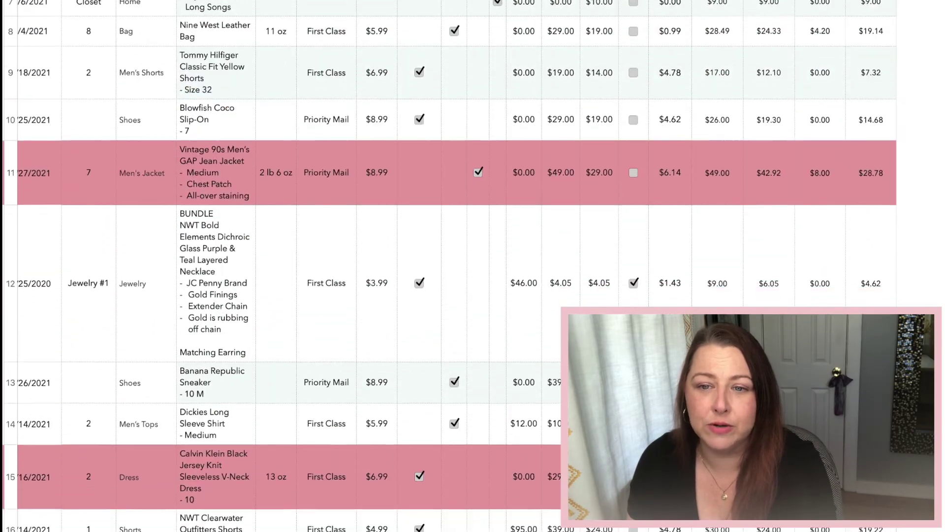
{"action": "scroll", "coordinate": [449, 266], "scroll_direction": "down", "scroll_amount": 2}
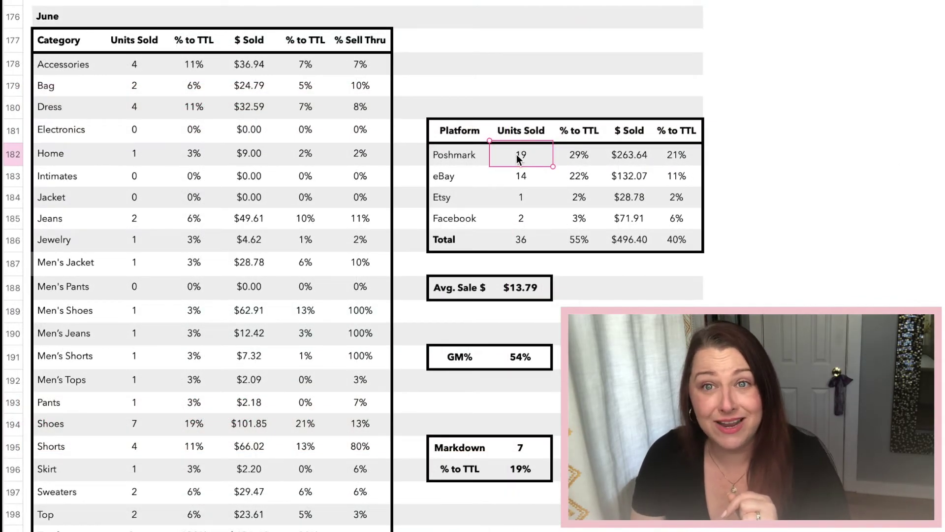
{"action": "left_click", "coordinate": [629, 158]}
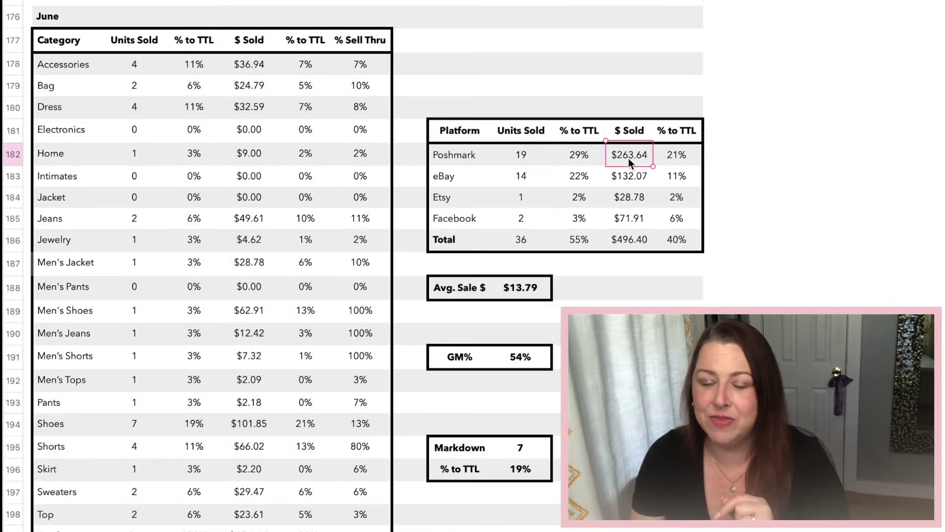